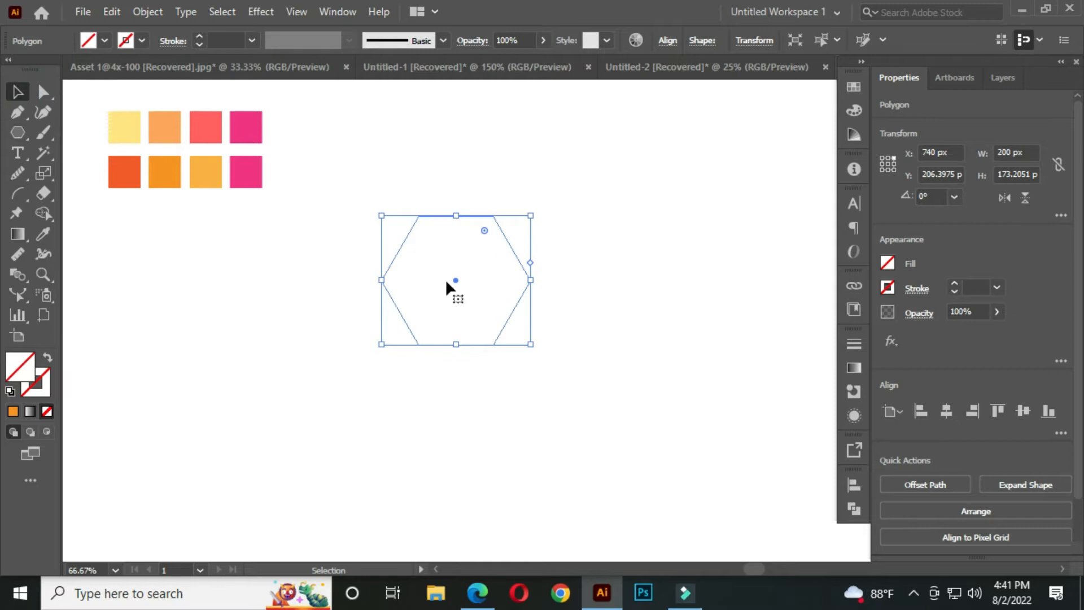
Step: Fill the hexagon with the orange swatch R=241 G=90 B=36
click(104, 40)
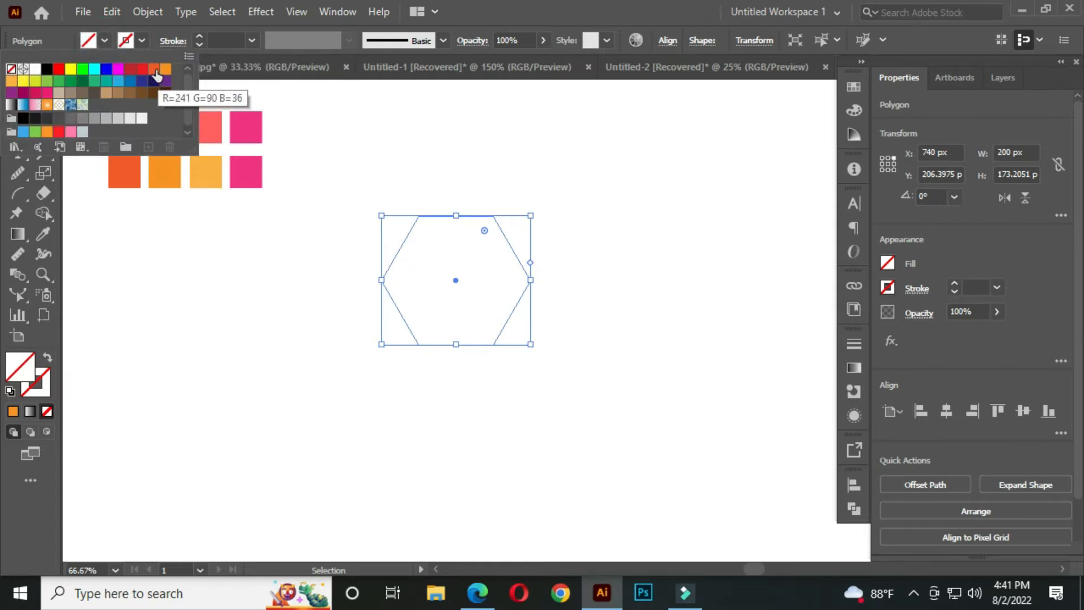
click(154, 69)
click(315, 243)
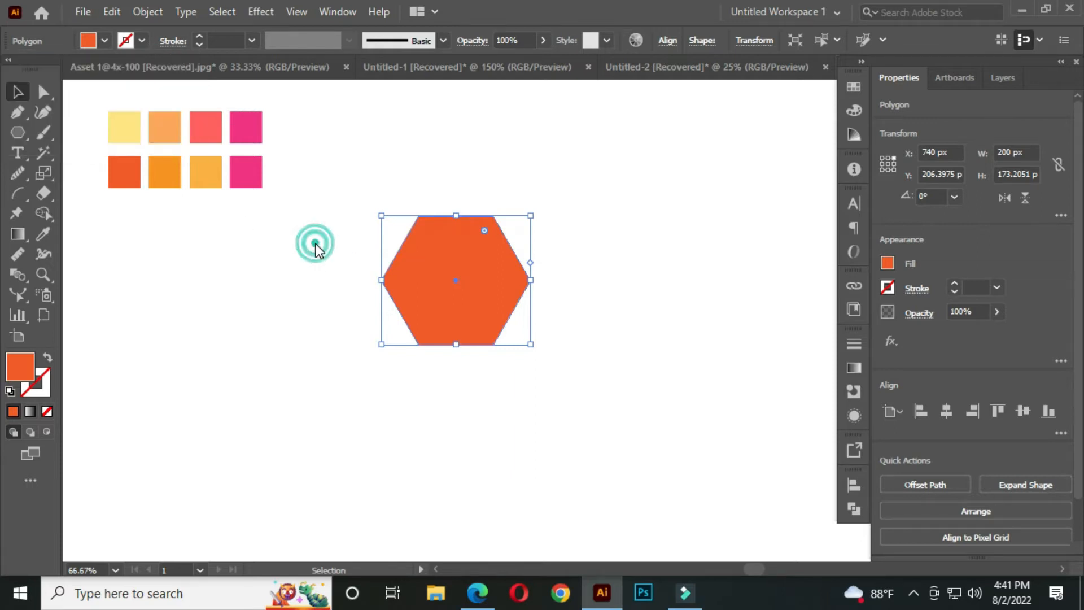
click(257, 242)
Step: Rotate the hexagon a quarter turn so that one corner points straight up
drag(449, 286, 440, 311)
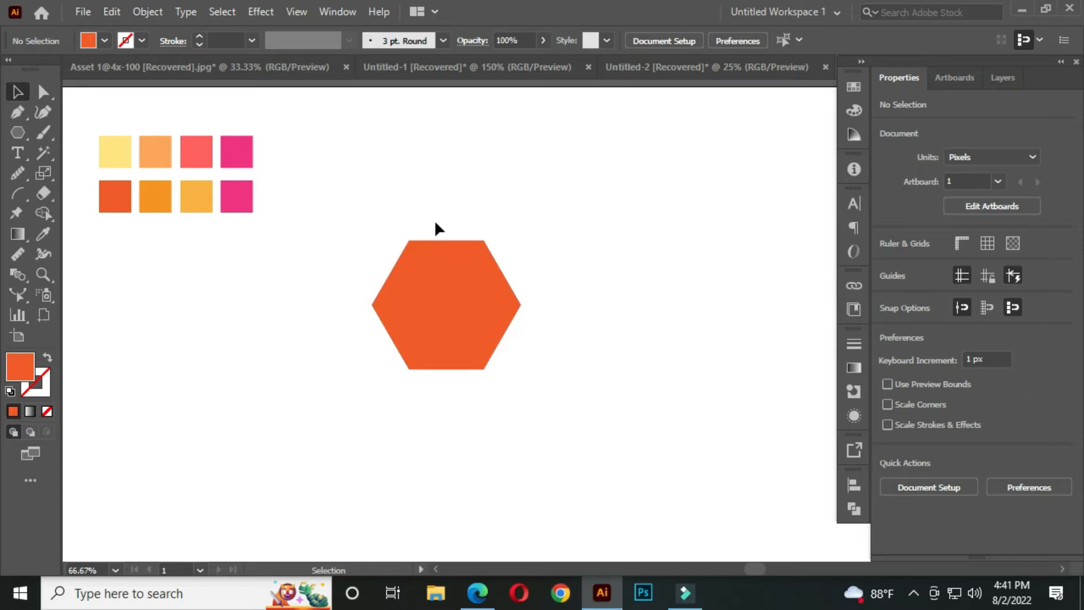
drag(404, 199, 510, 327)
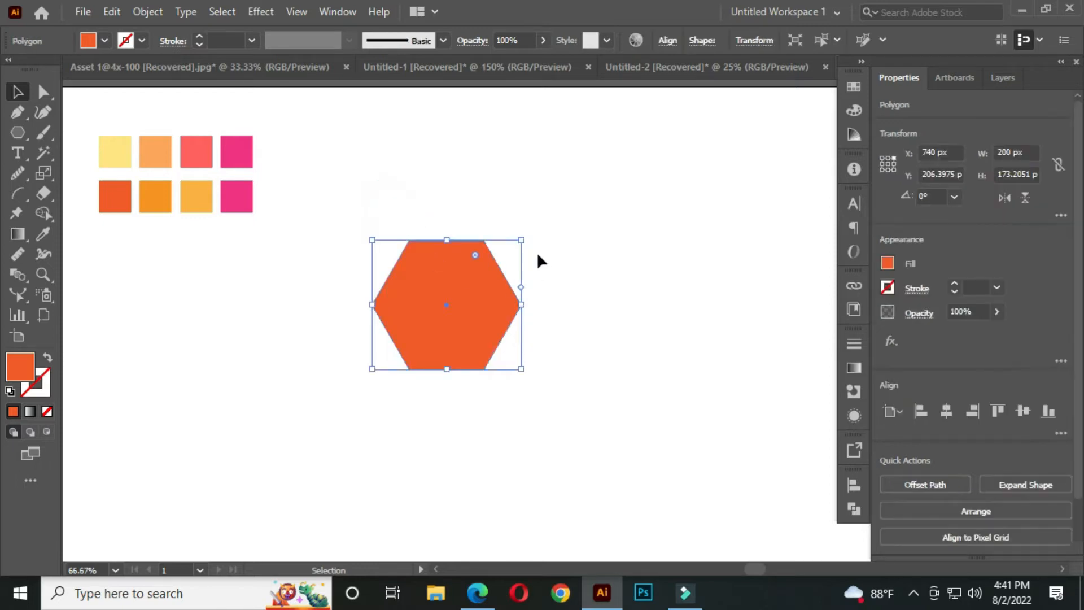
drag(527, 235, 513, 371)
click(341, 290)
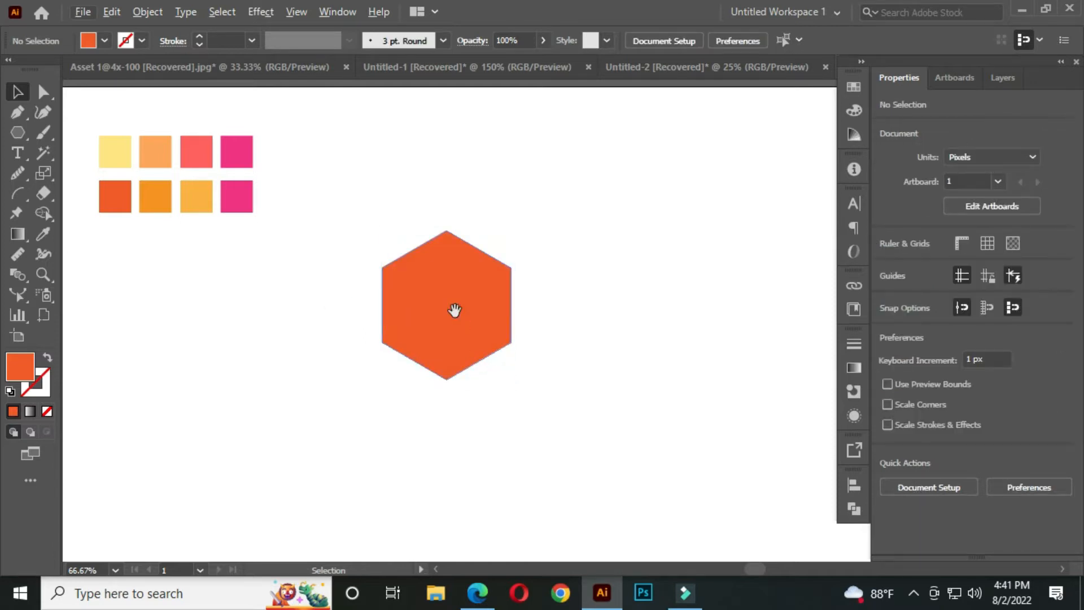
Step: Draw three straight line segments through the hexagon's centre, each joining a pair of opposite corners
drag(454, 308, 474, 307)
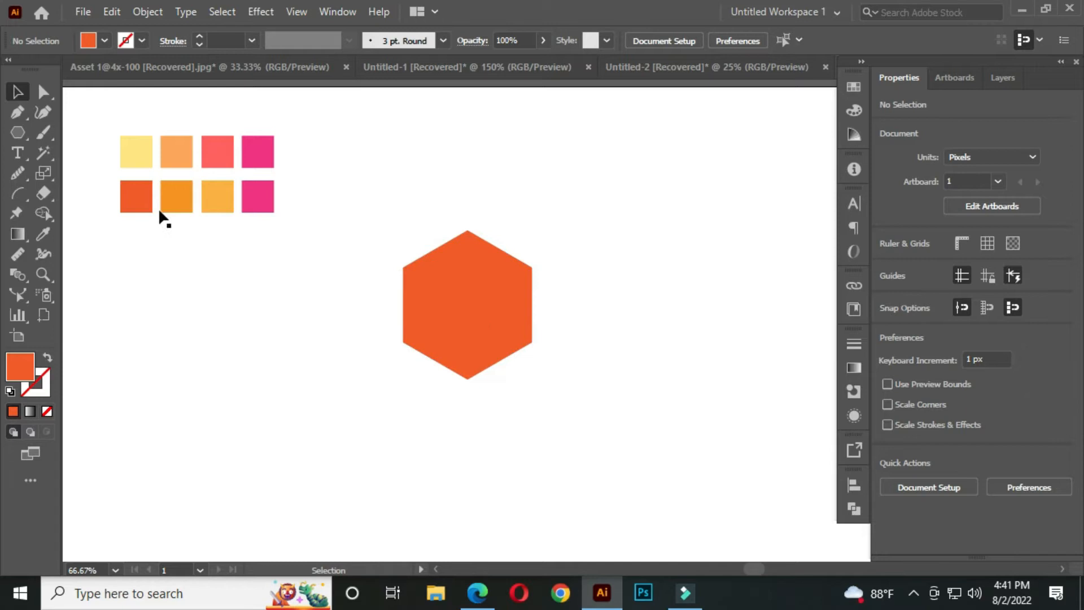
click(22, 133)
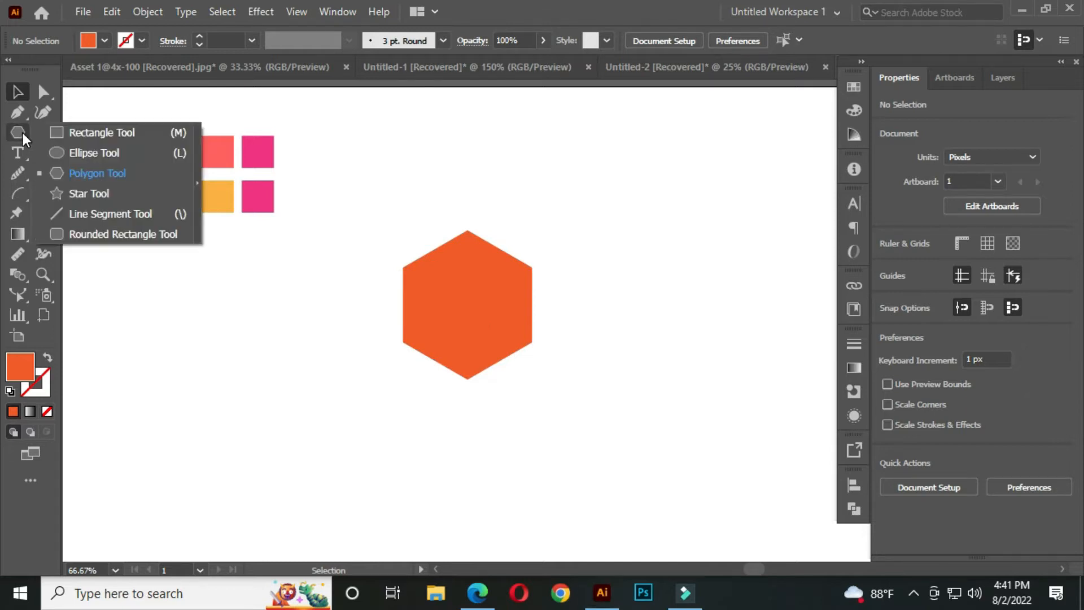
click(138, 212)
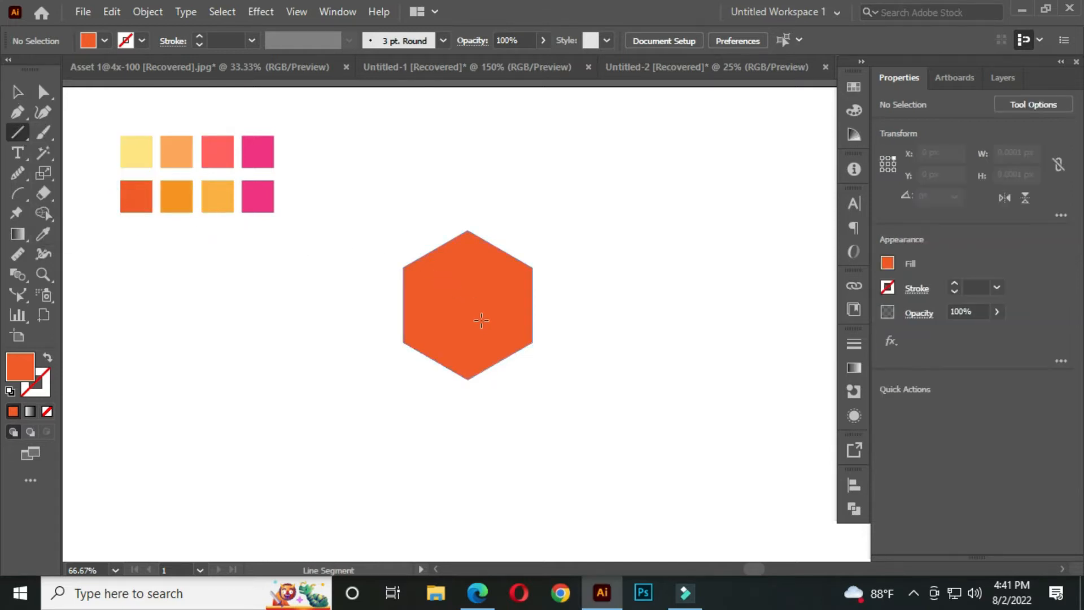
scroll(484, 321, up, 1)
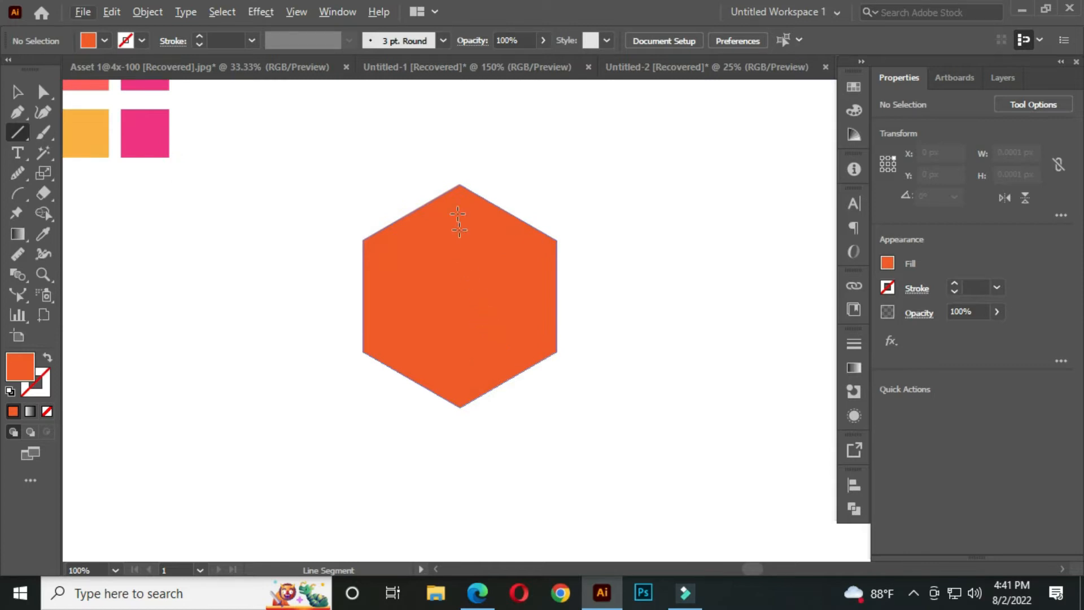
drag(460, 184, 460, 407)
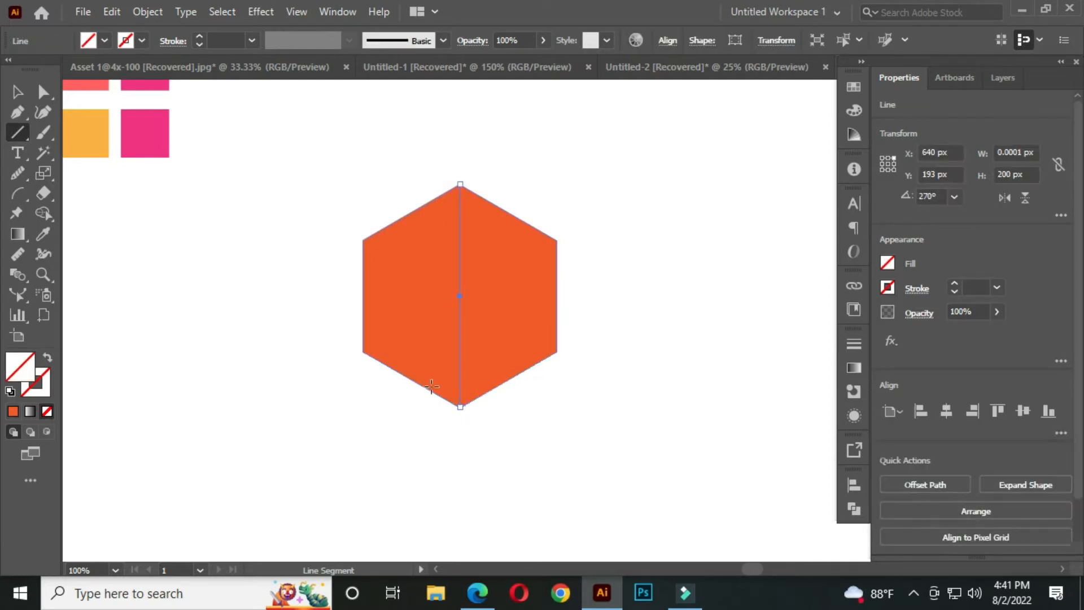
drag(357, 353, 556, 239)
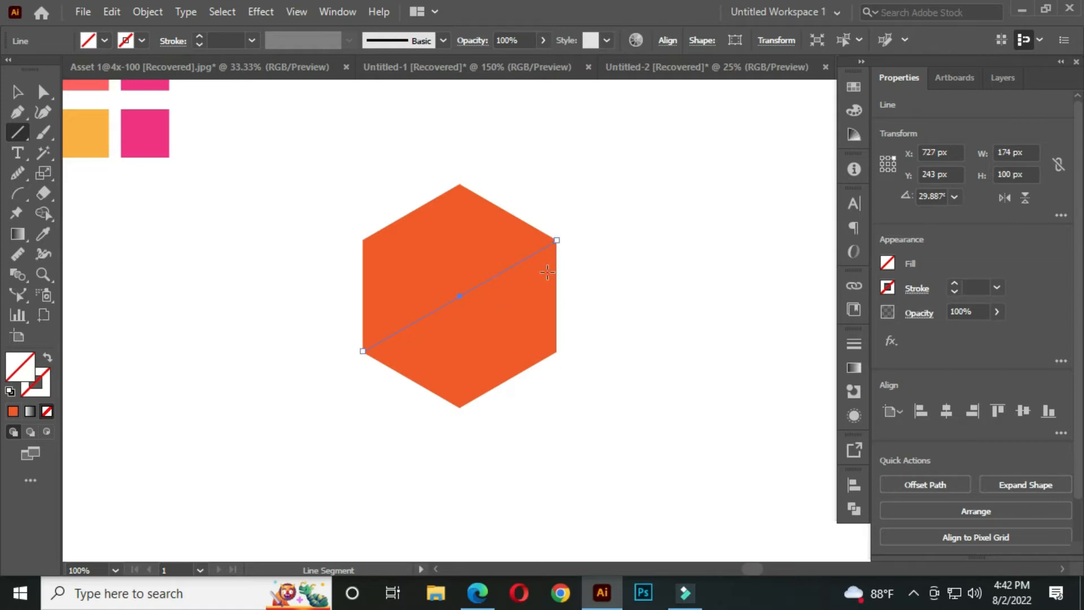
drag(558, 352, 362, 239)
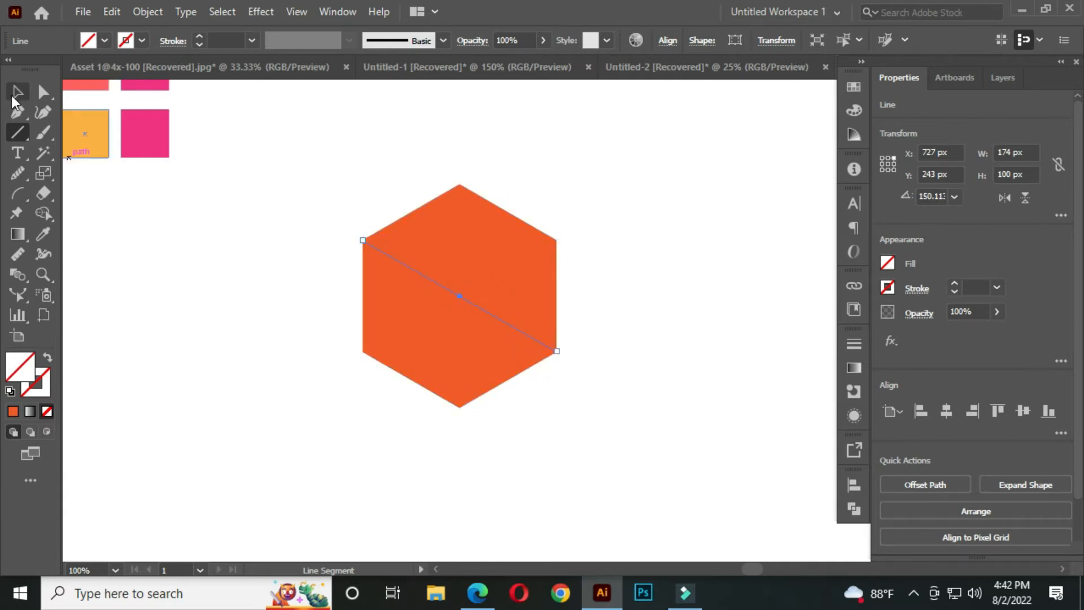
click(23, 92)
scroll(460, 308, down, 1)
key(space)
drag(468, 303, 465, 296)
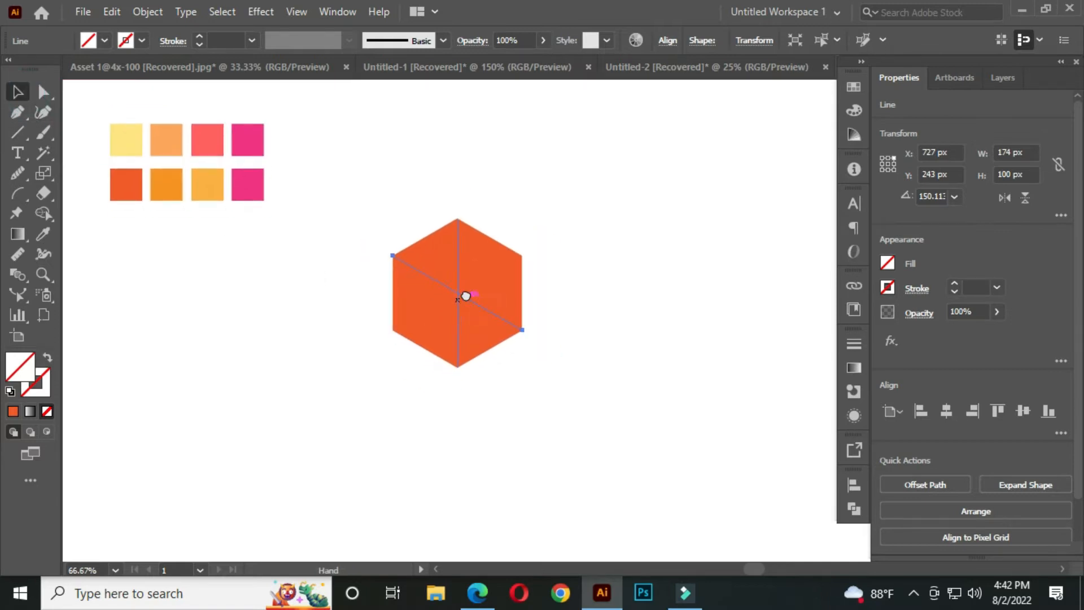
click(375, 214)
Step: Examine in outline view whether the ends of the three lines meet the hexagon's corners exactly
drag(347, 163, 574, 415)
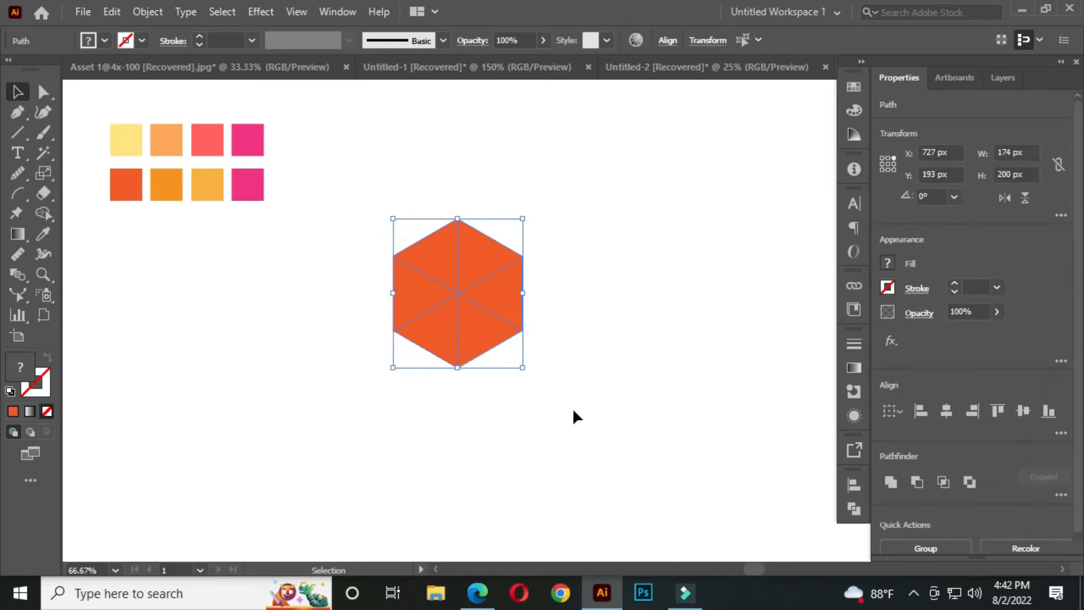
key(a)
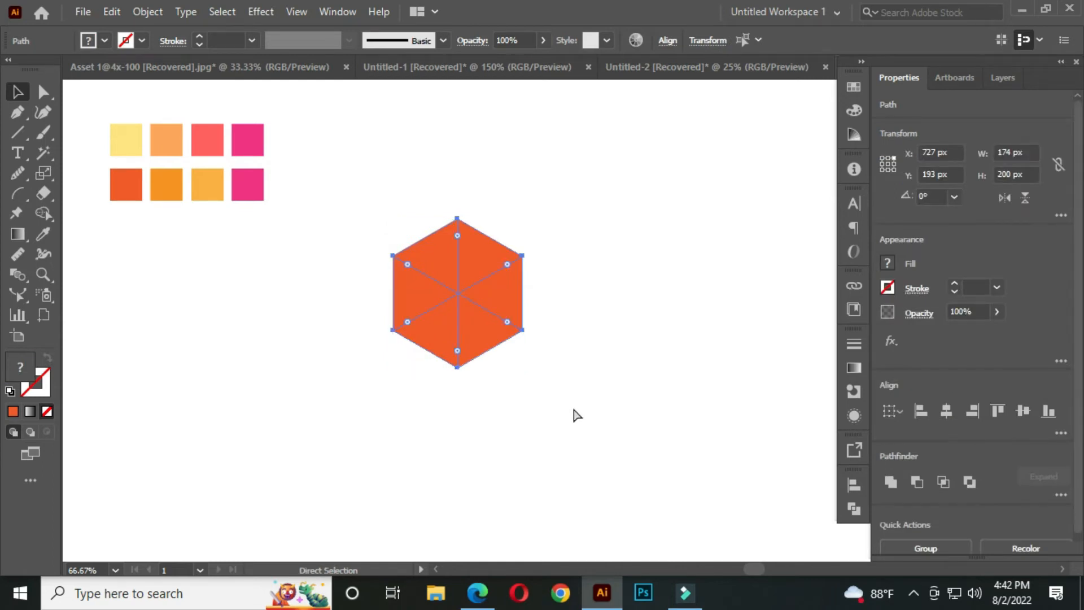
key(ctrl+y)
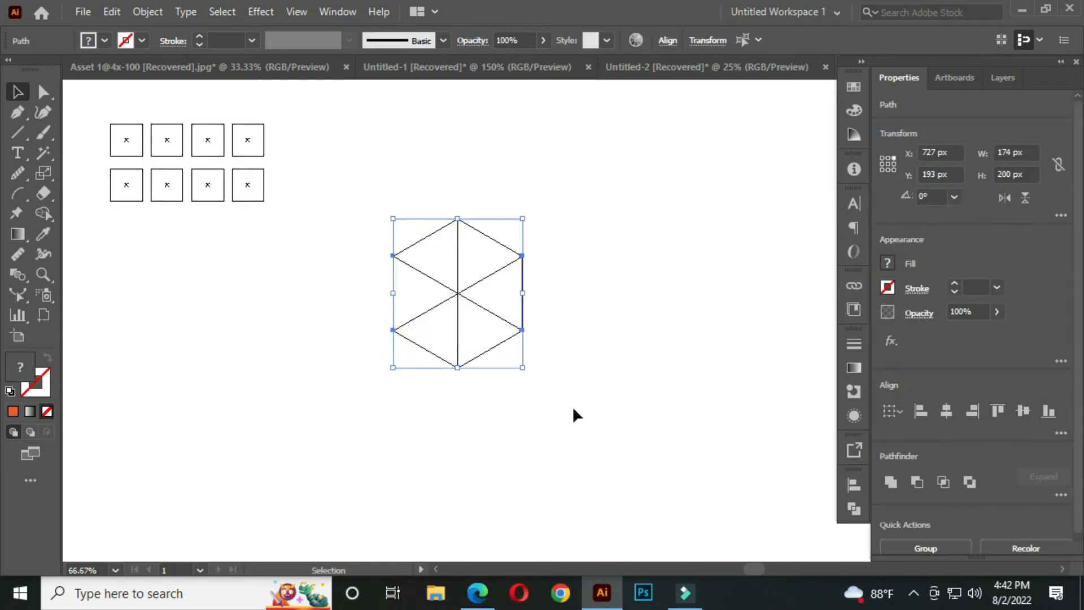
click(562, 291)
scroll(395, 266, up, 3)
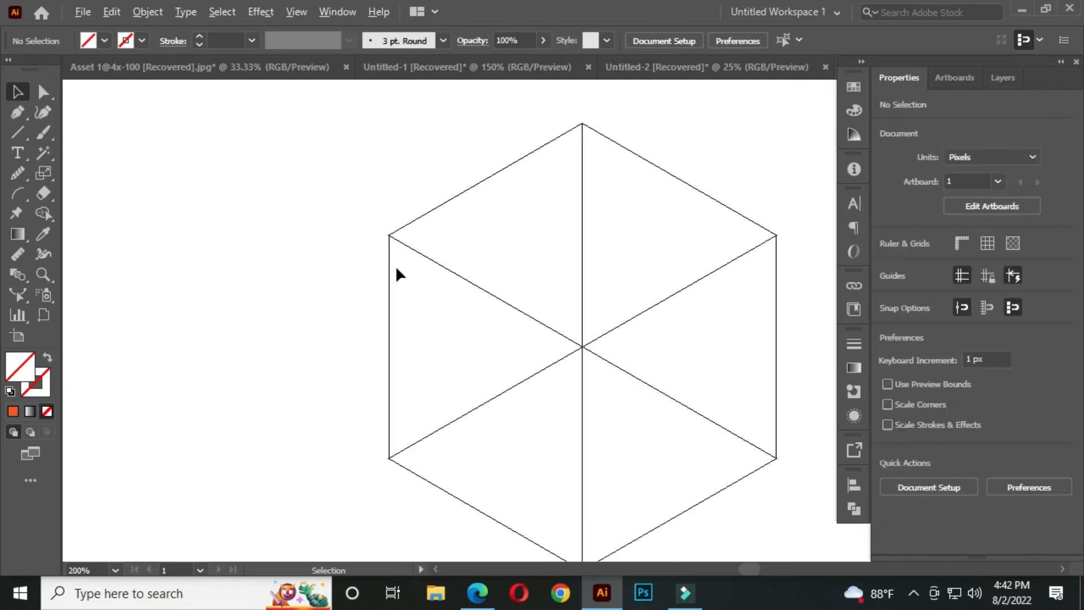
scroll(405, 230, up, 3)
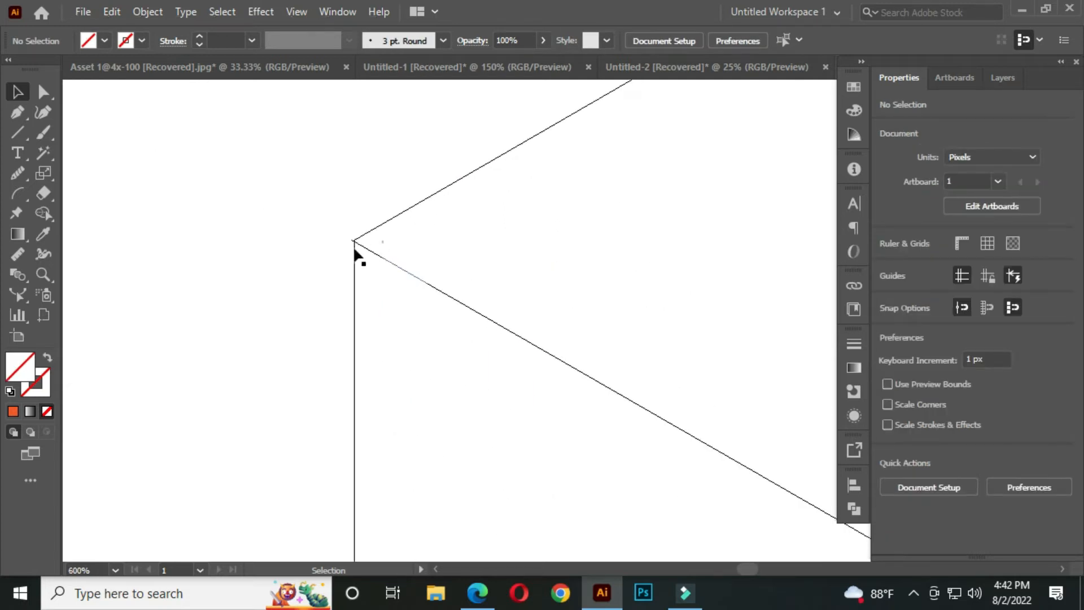
scroll(368, 246, up, 1)
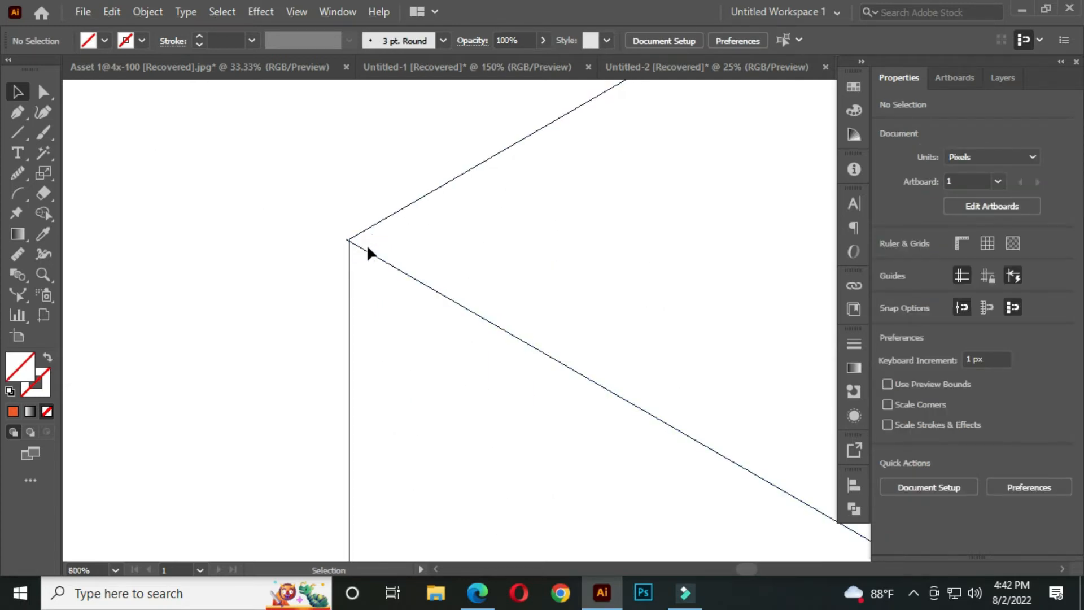
scroll(553, 231, down, 3)
drag(695, 206, 576, 319)
scroll(641, 195, up, 2)
drag(677, 243, 458, 143)
scroll(620, 349, down, 3)
drag(706, 445, 631, 265)
drag(587, 450, 560, 339)
scroll(616, 384, down, 2)
scroll(569, 382, down, 1)
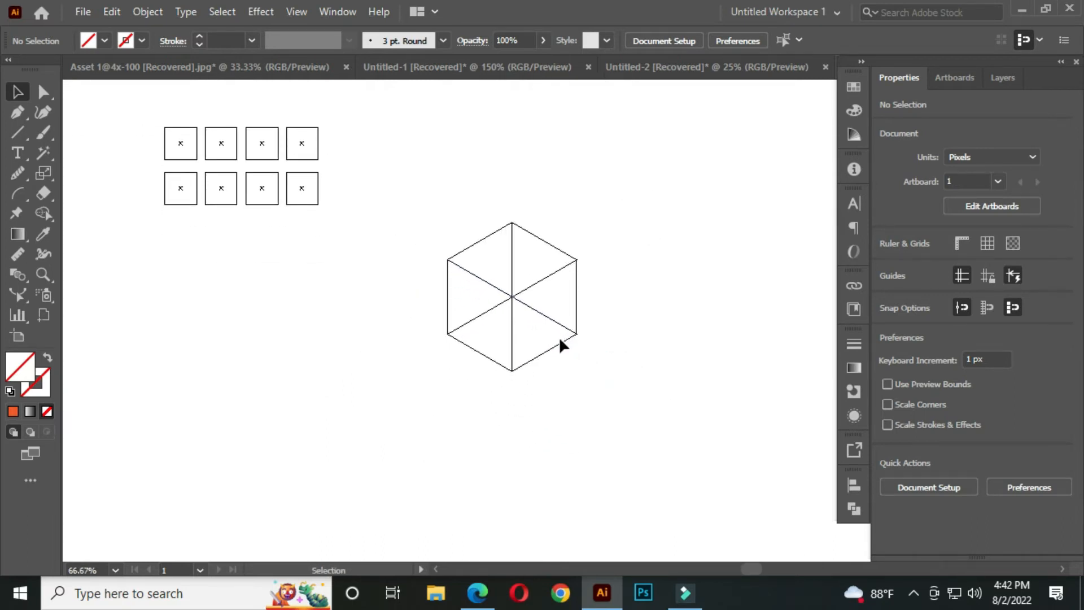
key(ctrl+y)
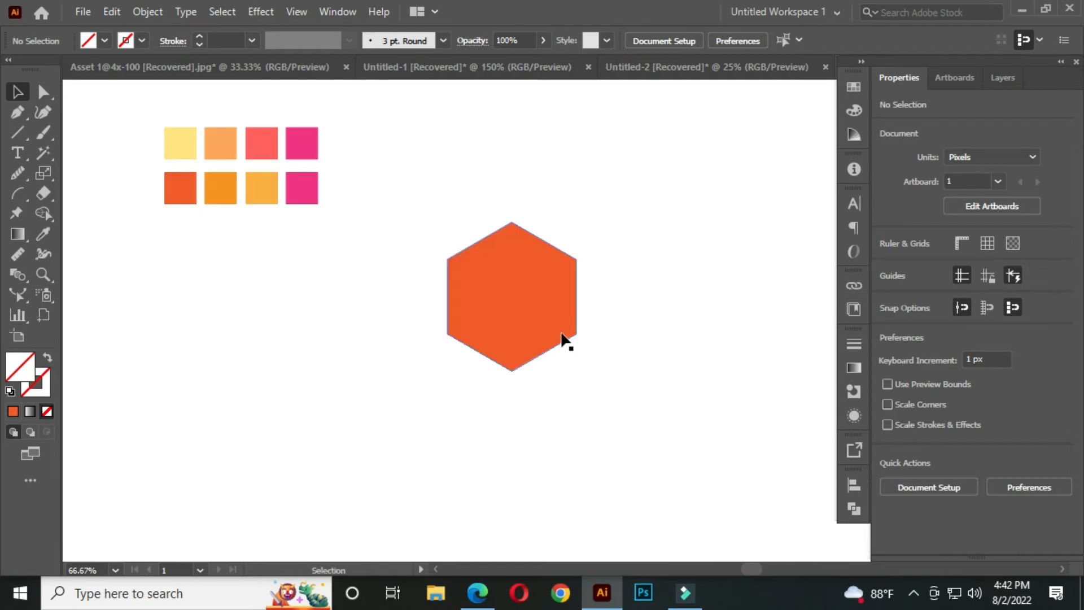
Step: Divide the hexagon along the three lines into six triangles with the Pathfinder Divide operation
drag(408, 159, 638, 431)
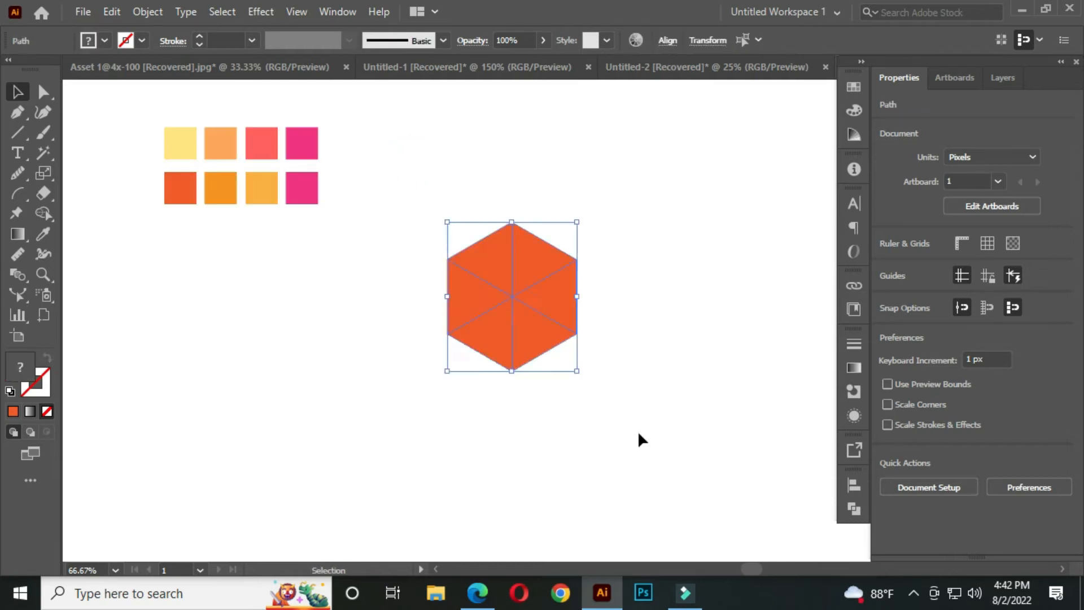
click(858, 506)
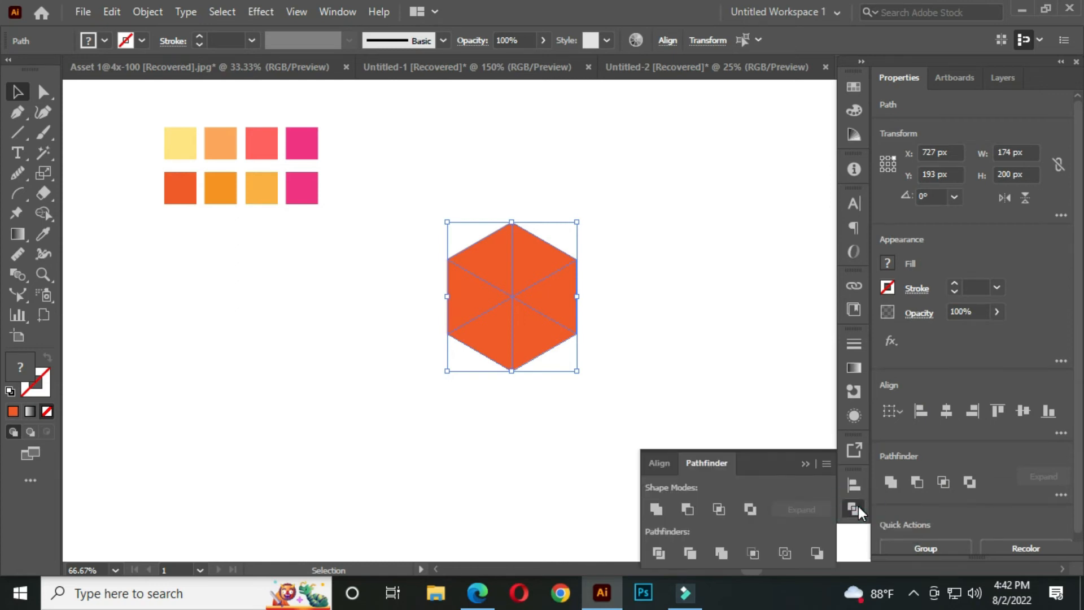
click(661, 552)
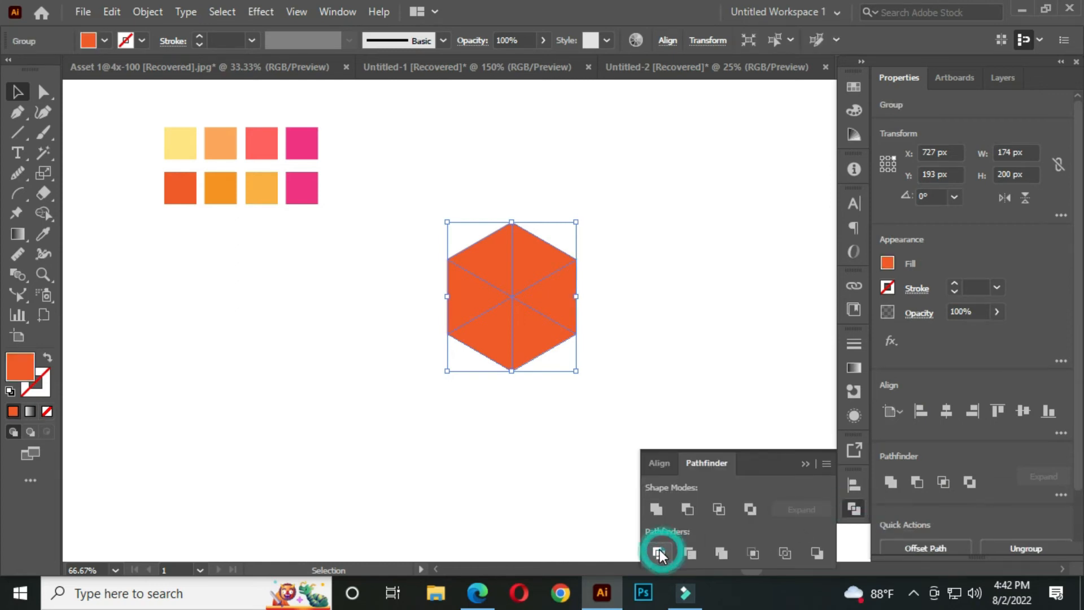
click(802, 465)
drag(642, 368, 595, 359)
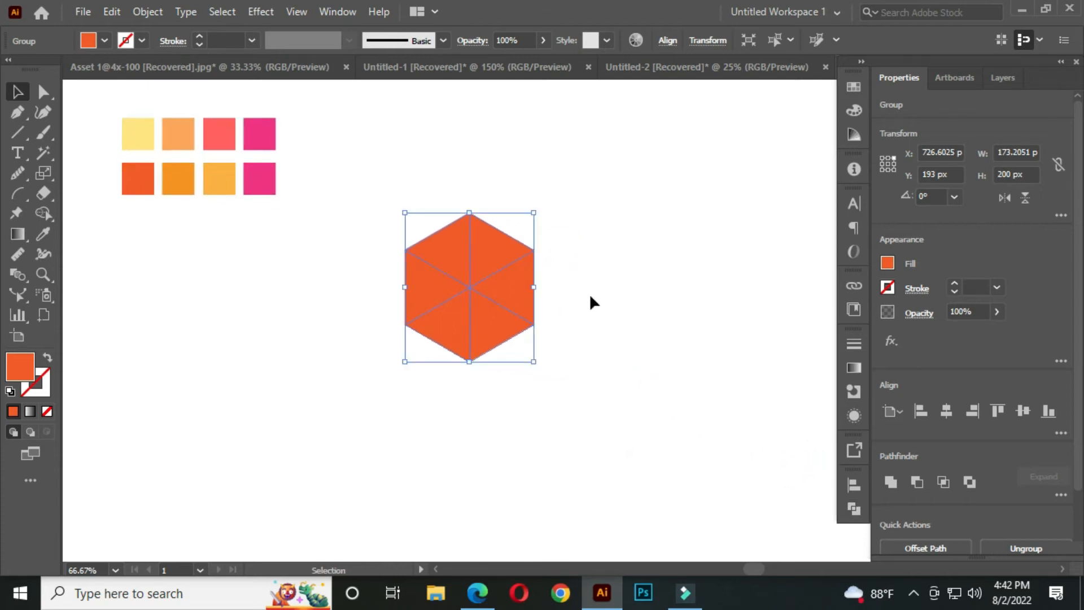
Step: Ungroup the divided hexagon so that each triangle can be selected individually
click(596, 338)
click(456, 284)
right_click(455, 256)
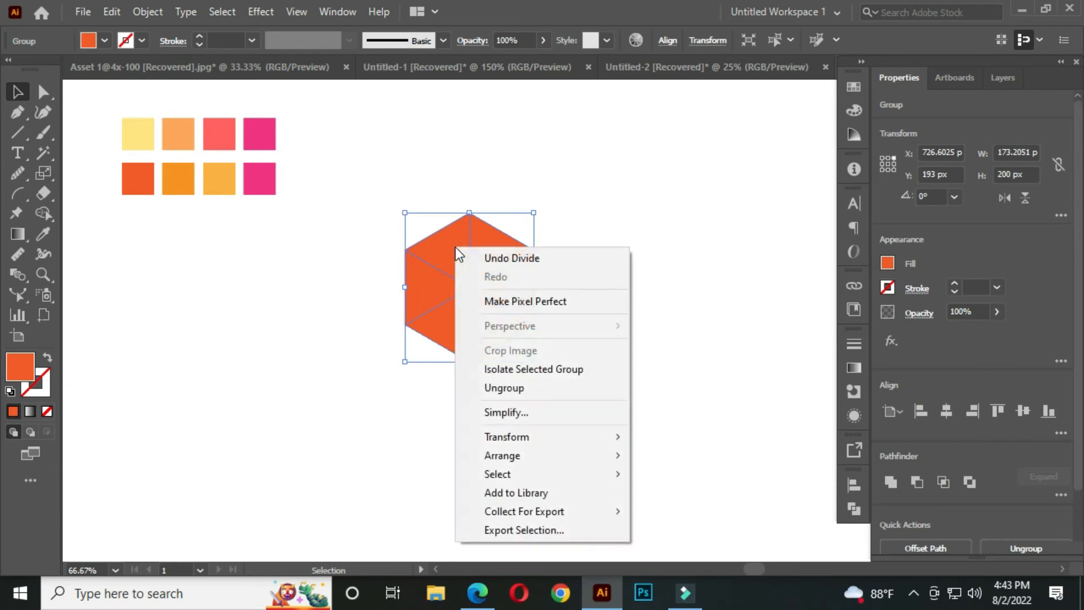
click(529, 388)
click(578, 269)
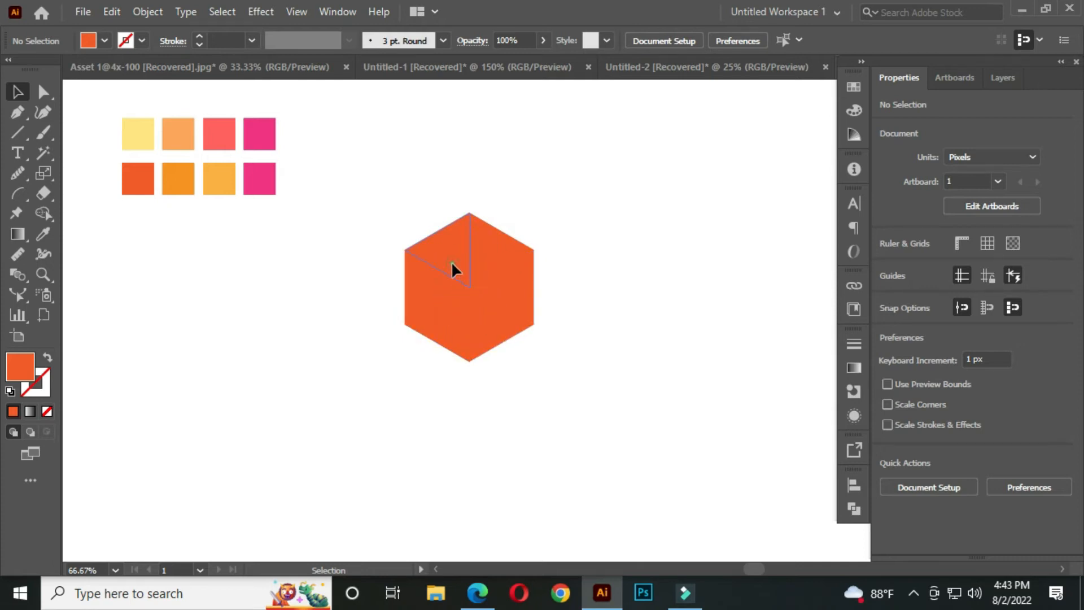
click(506, 282)
click(343, 271)
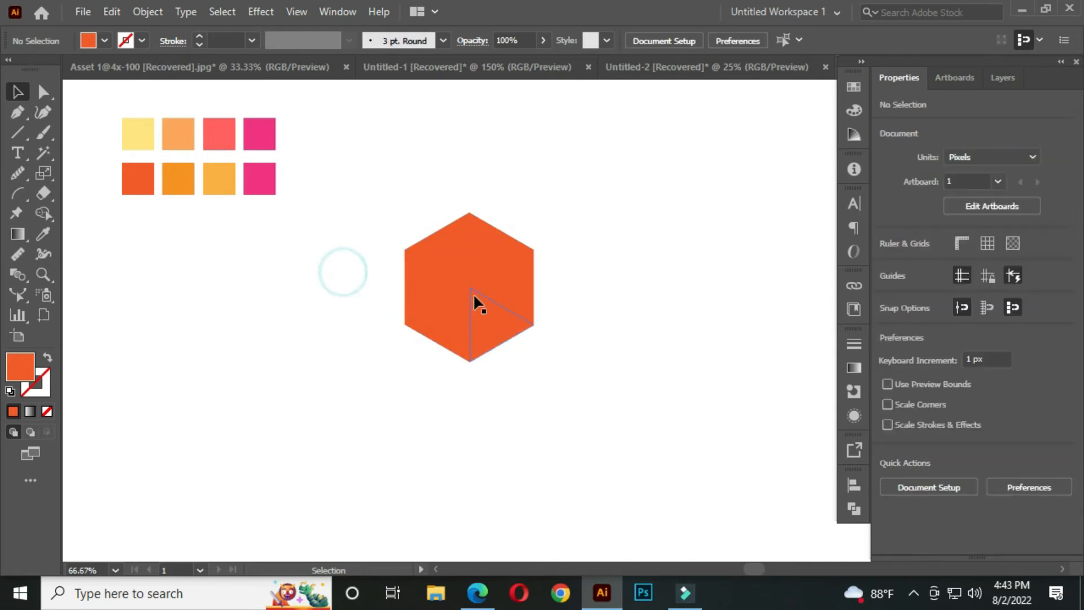
Step: Duplicate the hexagon's left and lower-left triangles 100 px straight down to form the stem of a P shape
scroll(477, 295, up, 1)
drag(481, 304, 461, 295)
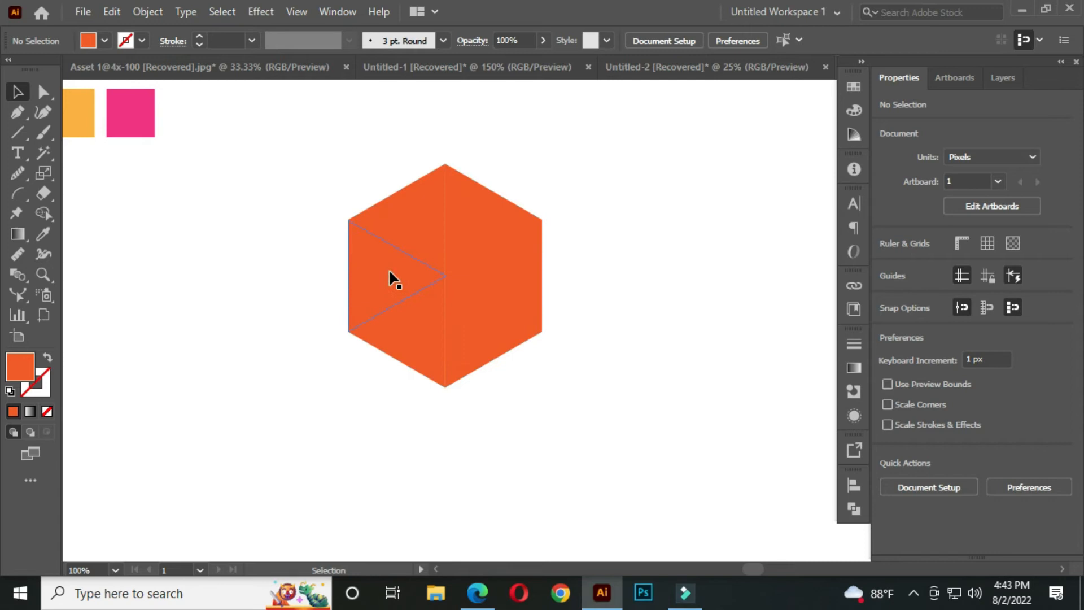
drag(481, 353, 471, 348)
click(574, 322)
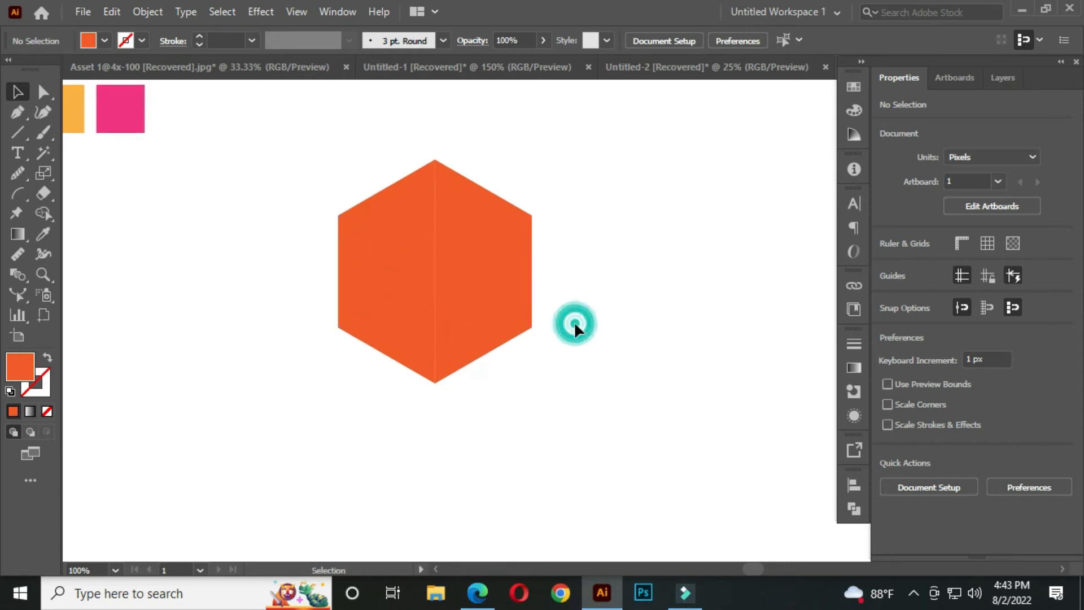
click(375, 277)
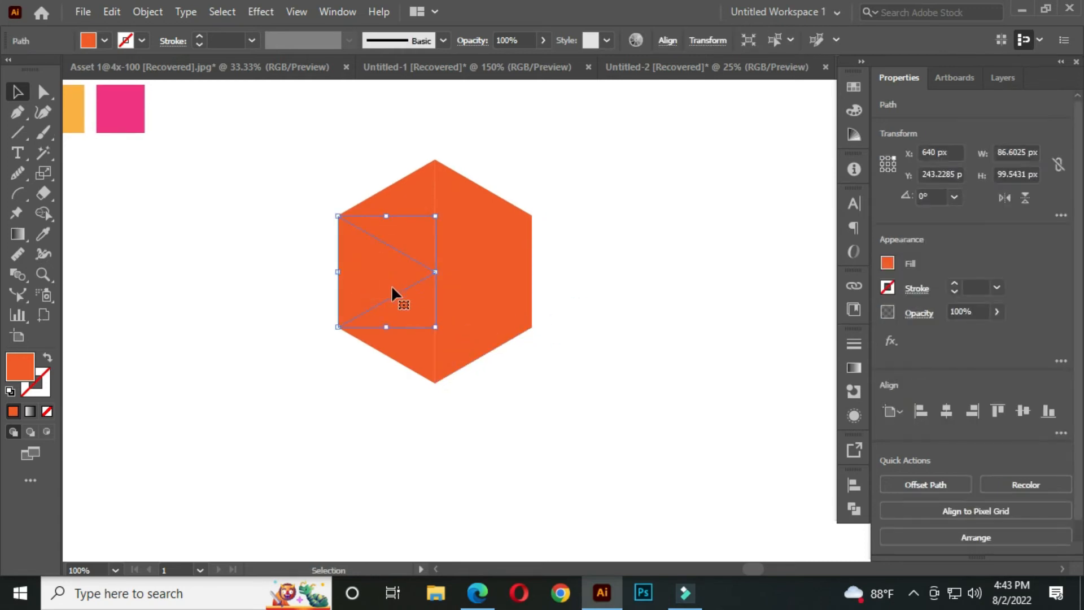
shift+click(401, 306)
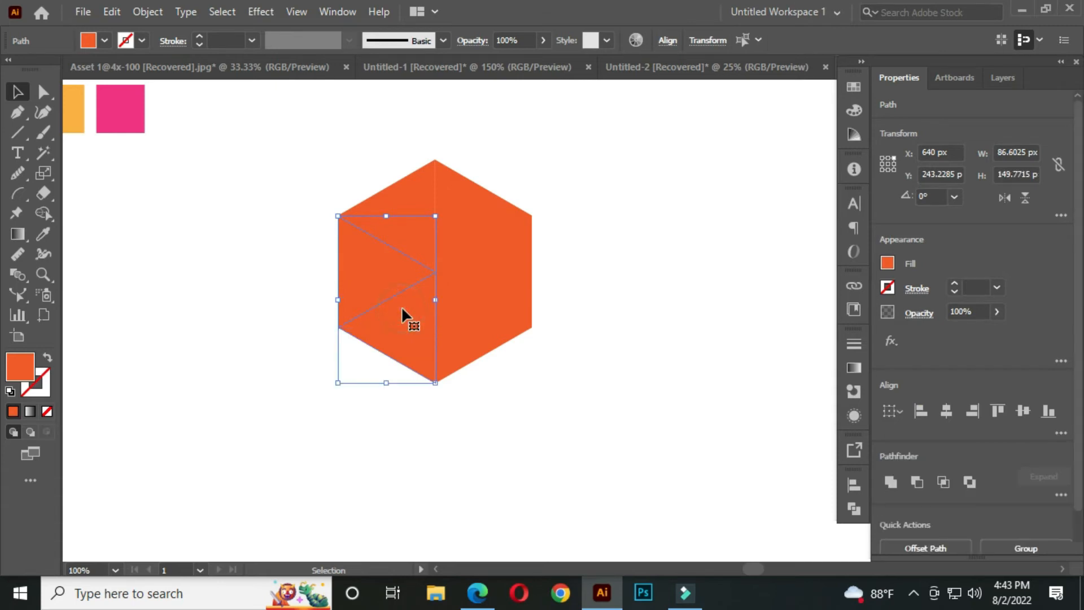
alt+shift+drag(401, 327, 404, 439)
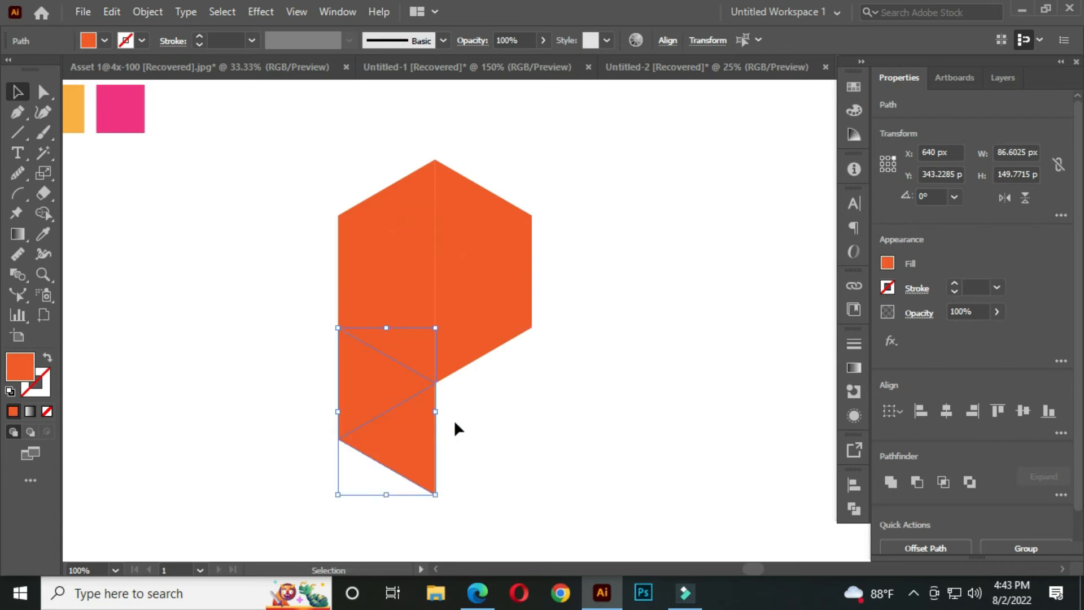
click(502, 409)
key(ctrl+minus)
drag(526, 406, 515, 382)
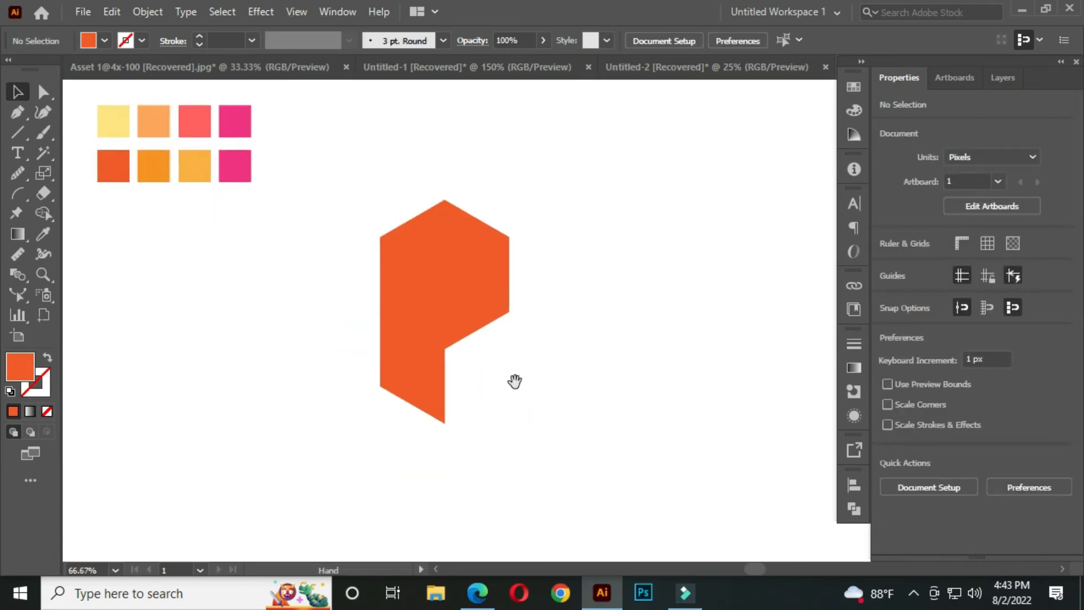
Step: Select all triangles of the P shape and move them together slightly to the right
drag(332, 206, 521, 446)
drag(428, 318, 469, 320)
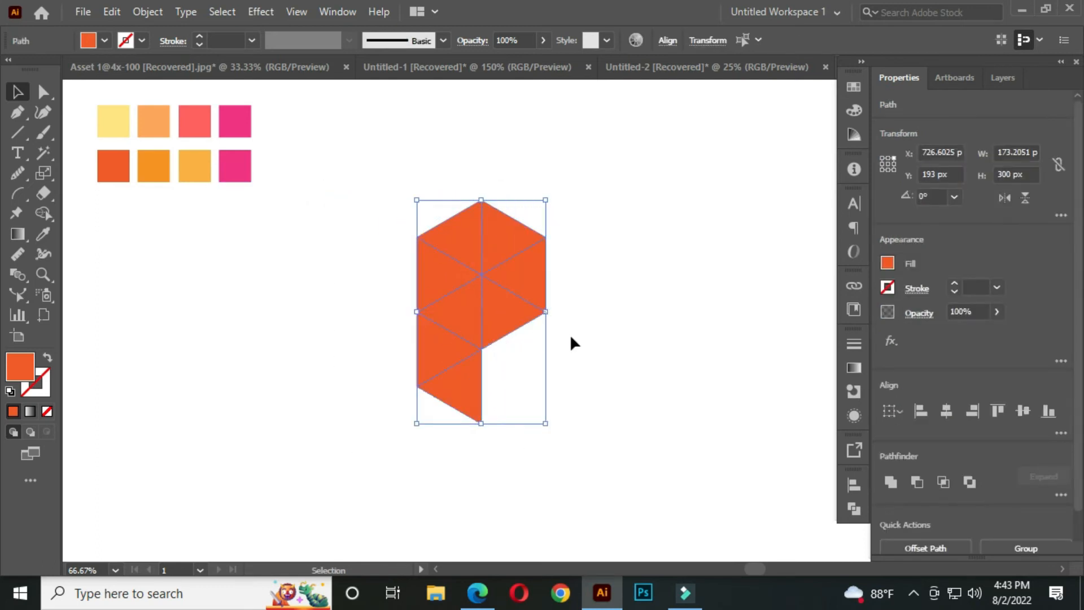
Step: Scale the whole P shape down proportionally about its centre to about 142 px wide and 246 px high
drag(546, 423, 535, 403)
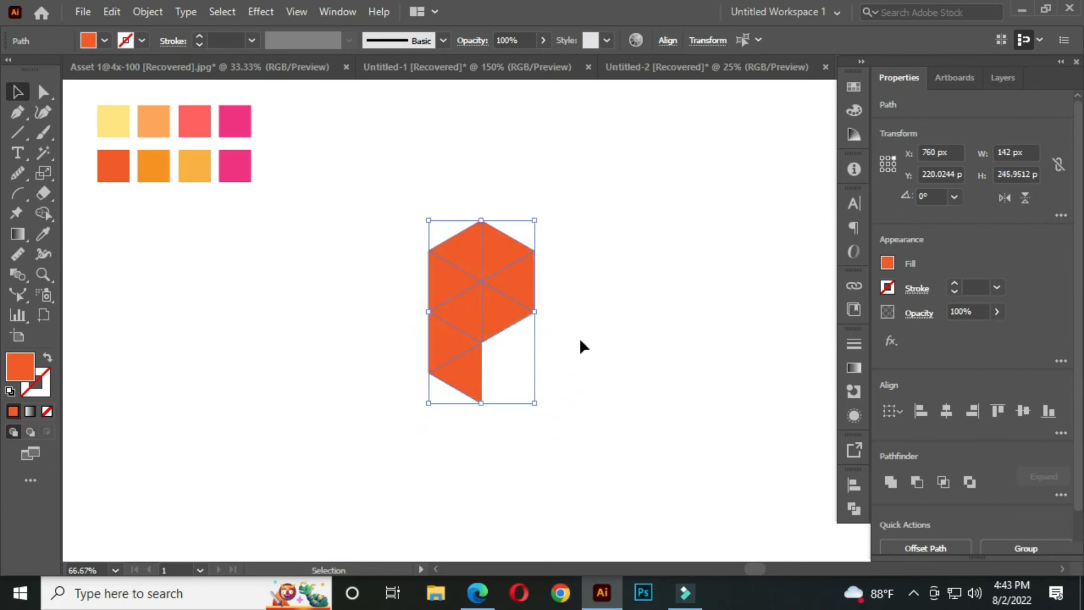
click(579, 338)
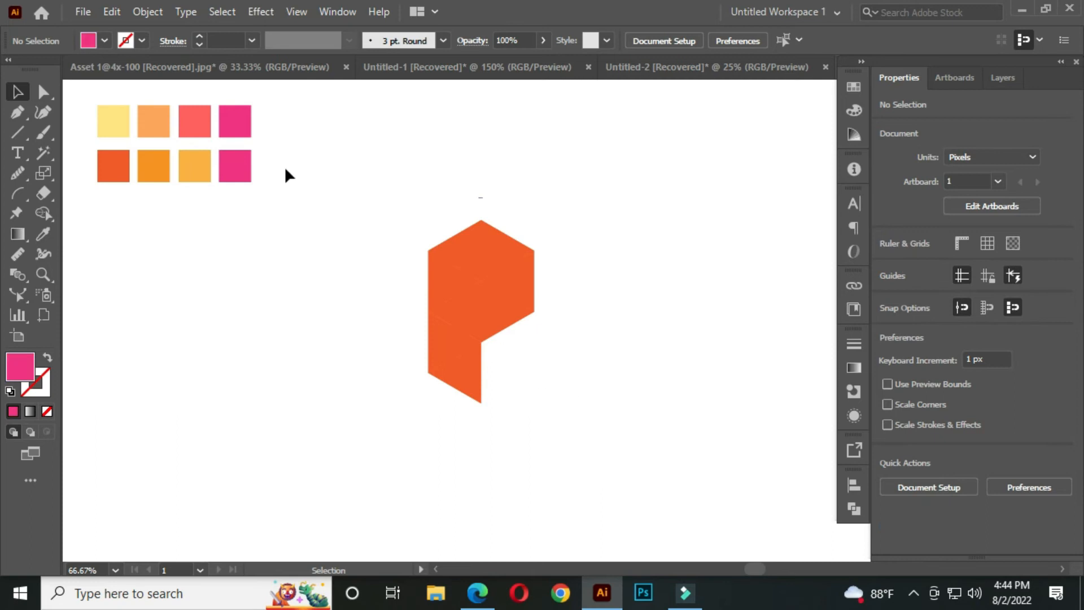
Step: Fill the hexagon's upper-left triangle with the pale yellow swatch colour and its upper-right triangle with the light orange, using the Eyedropper
click(462, 255)
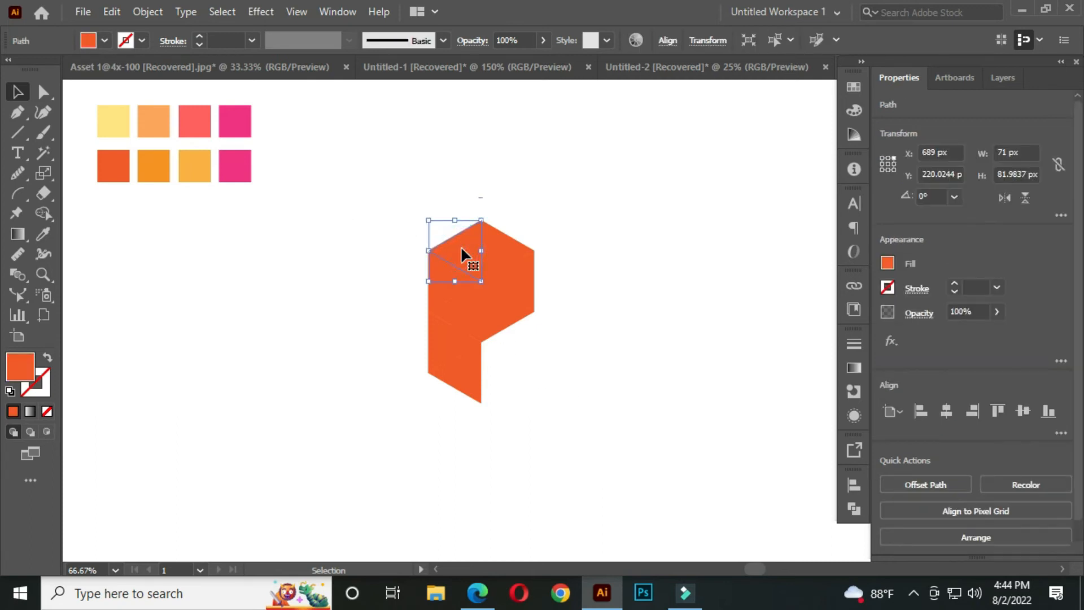
key(i)
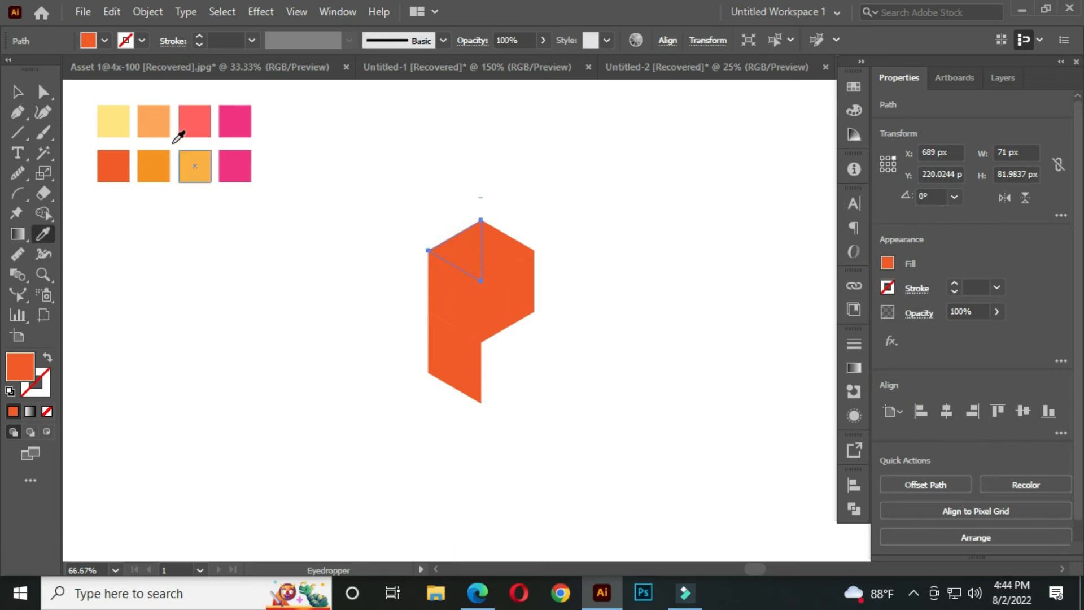
click(115, 120)
click(18, 90)
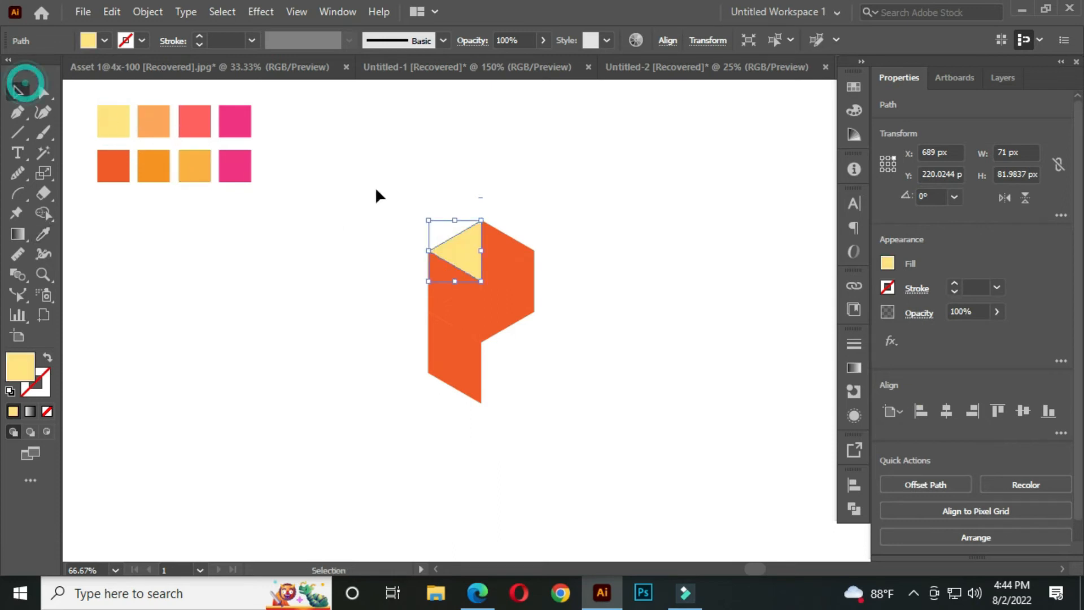
click(494, 236)
key(i)
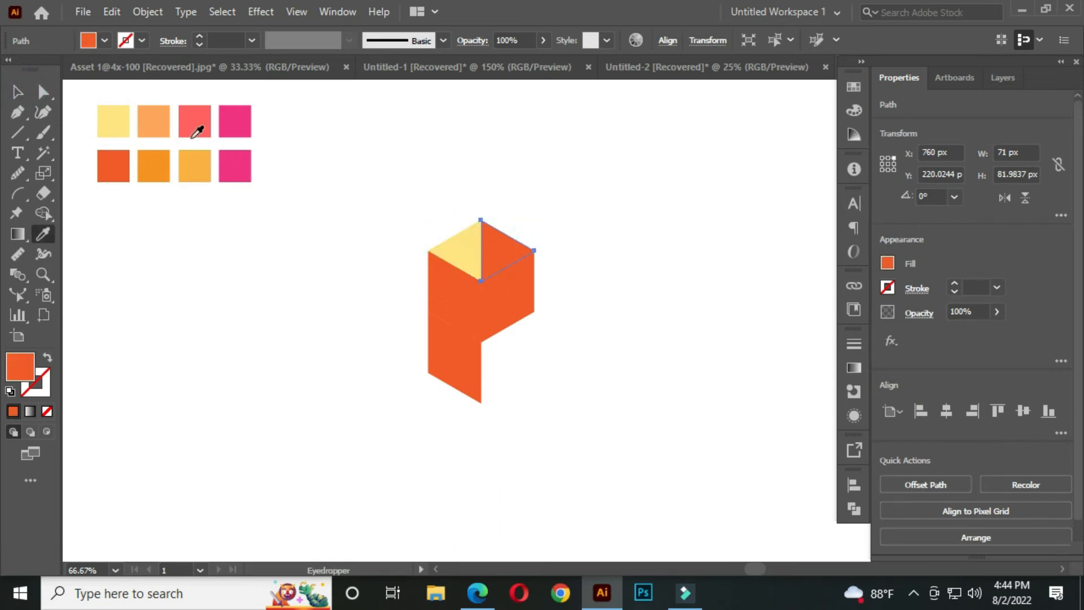
click(156, 120)
click(17, 91)
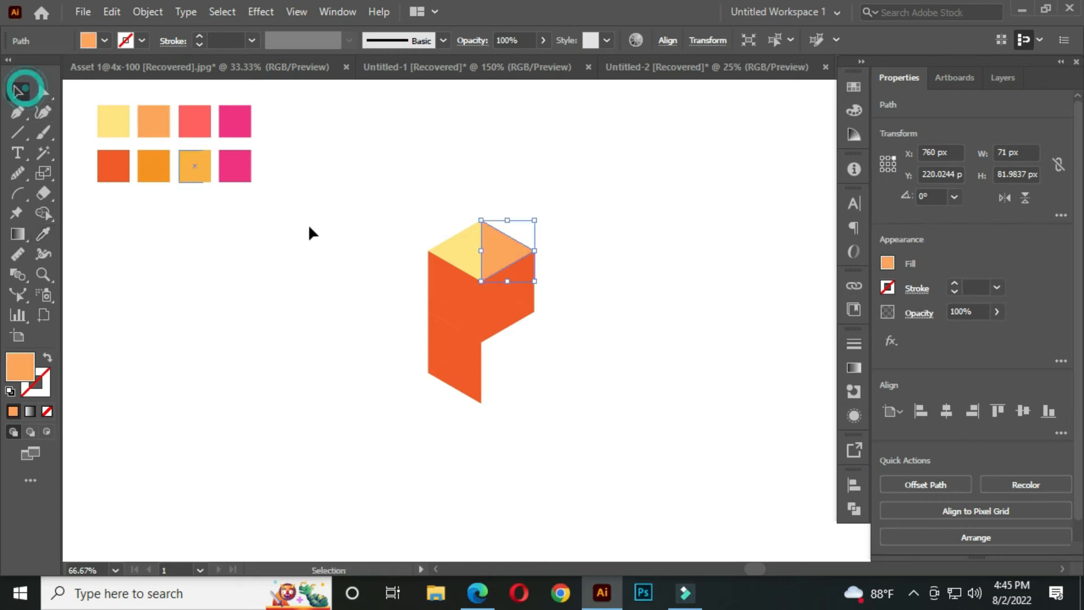
Step: Fill the hexagon's right triangle with the coral swatch colour and its lower-right triangle with the magenta from the upper swatch row
click(519, 289)
key(i)
click(199, 122)
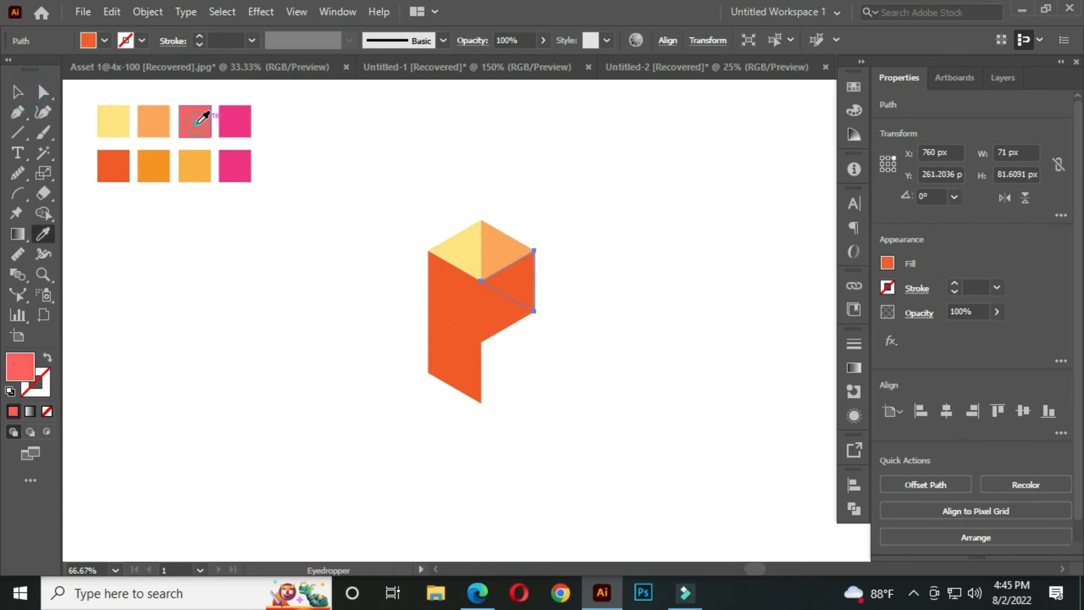
click(18, 91)
click(499, 329)
key(i)
click(238, 122)
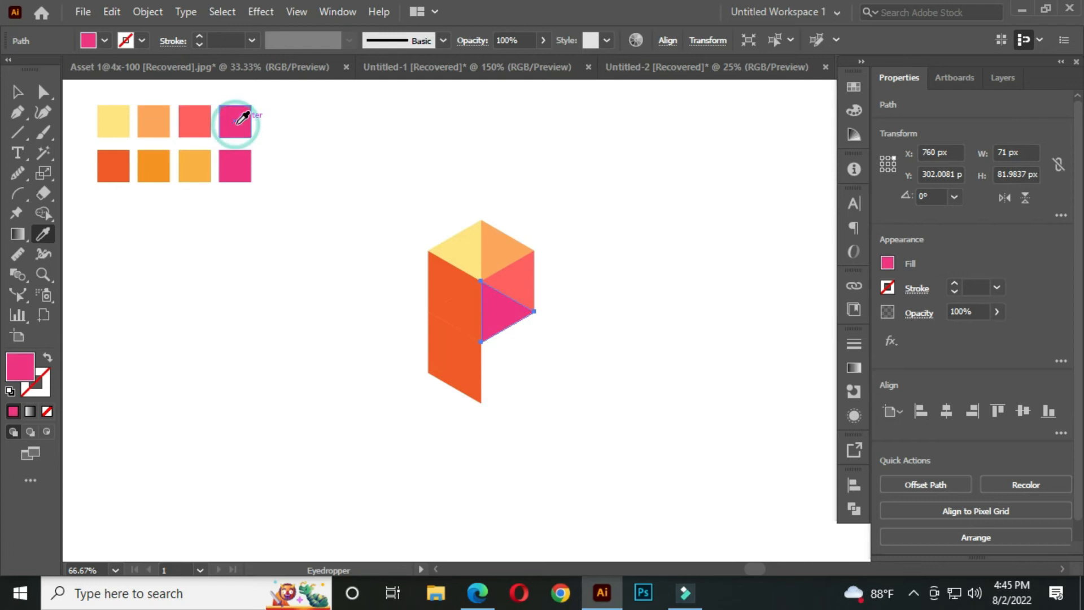
click(17, 91)
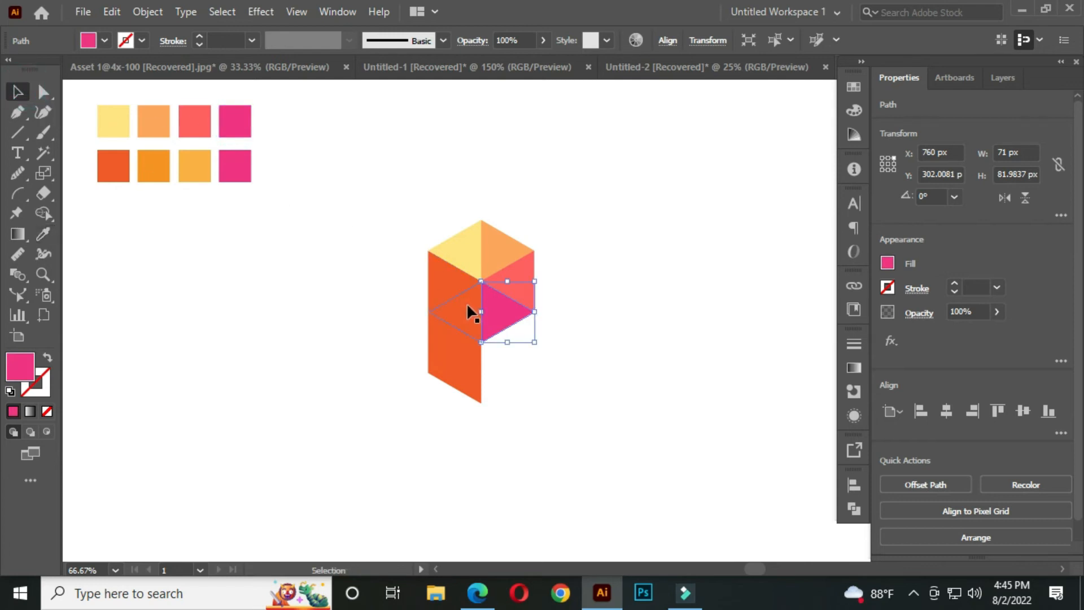
Step: Sample the red-orange swatch for the hexagon's lower-left triangle and the darker orange swatch for its left triangle
click(467, 305)
key(i)
click(112, 164)
click(19, 89)
click(435, 261)
key(i)
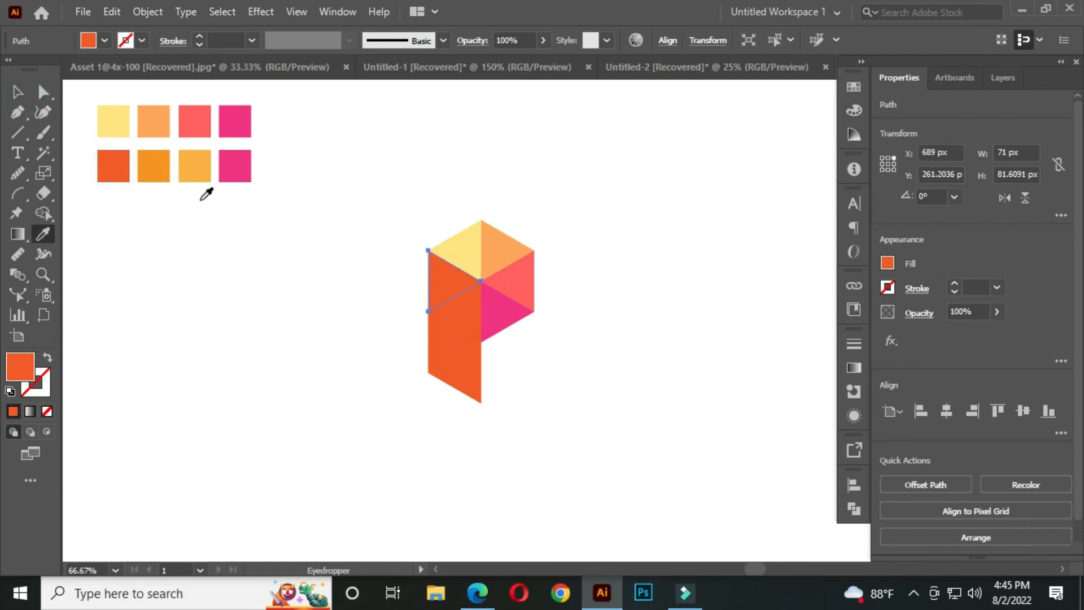
click(158, 168)
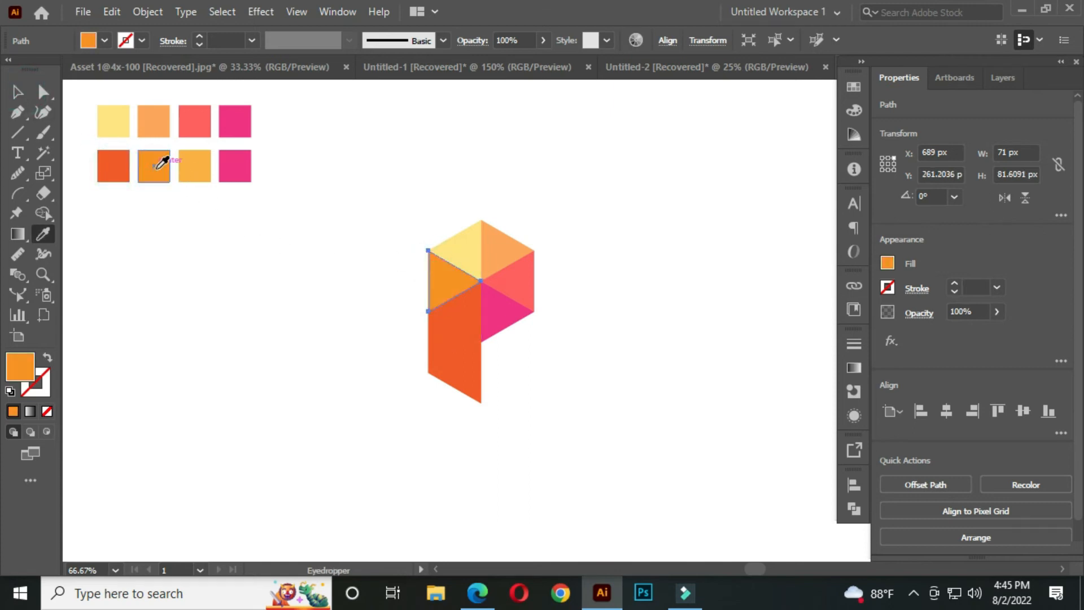
click(20, 93)
Step: Colour the stem's upper triangle with the lower-row magenta swatch and its lowest triangle with the coral swatch
click(445, 333)
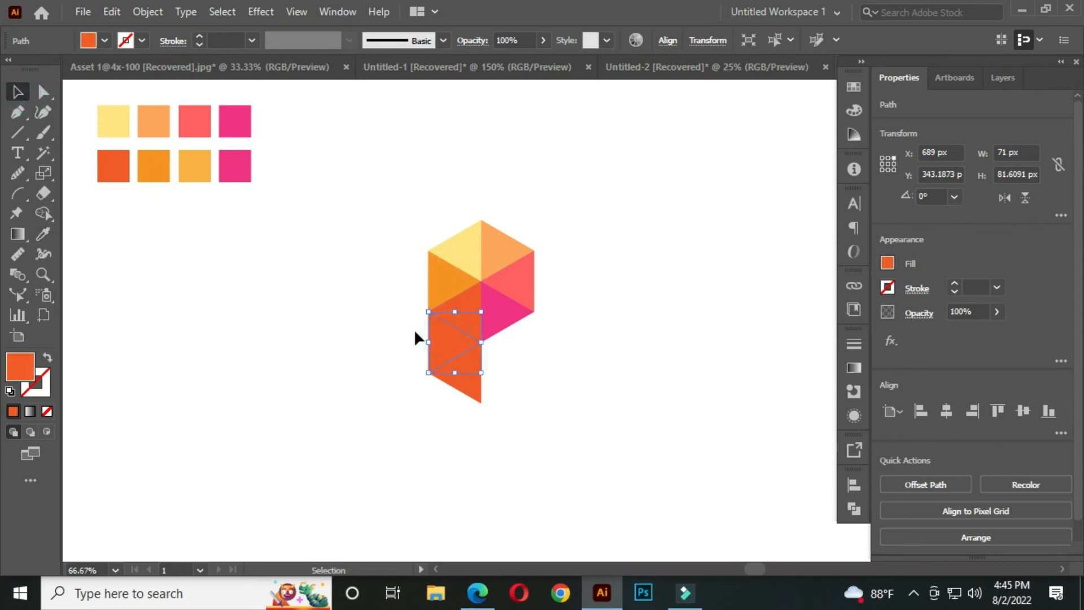
key(i)
click(236, 165)
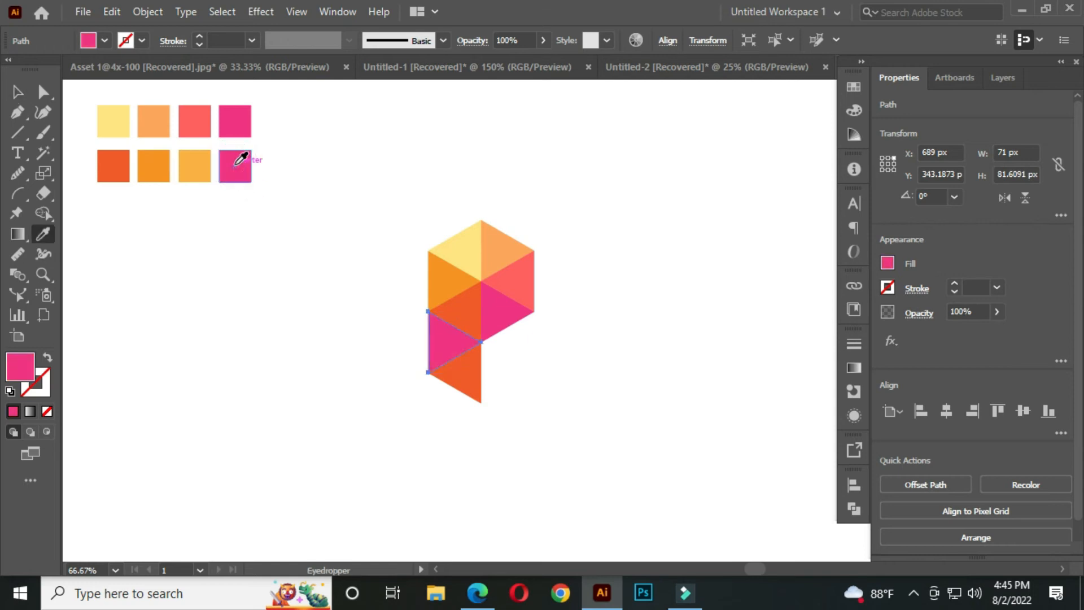
click(18, 92)
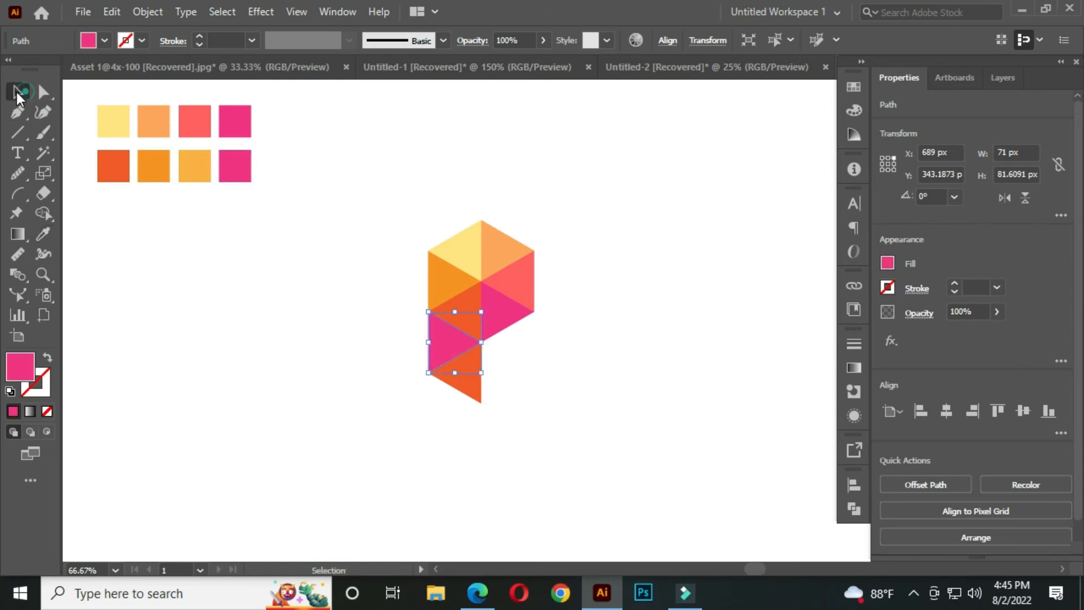
click(470, 392)
scroll(455, 363, up, 1)
key(i)
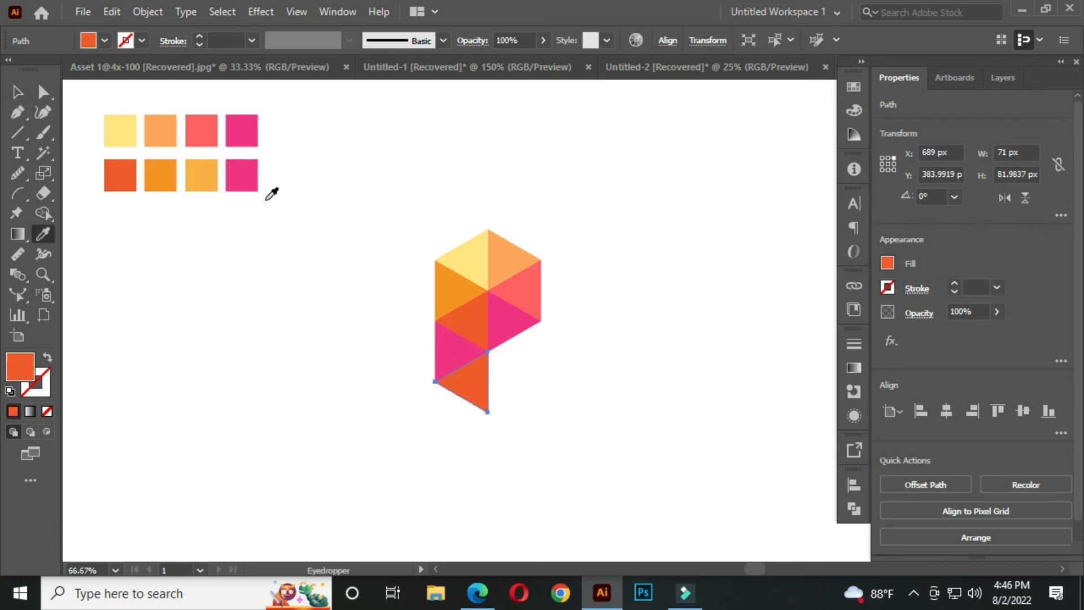
click(197, 129)
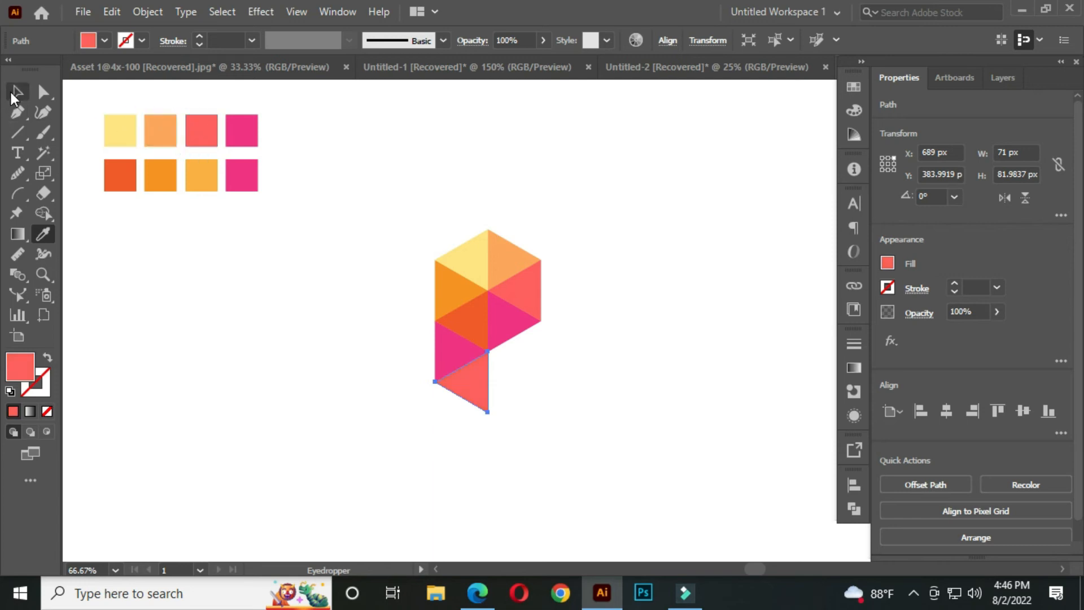
click(16, 91)
click(305, 334)
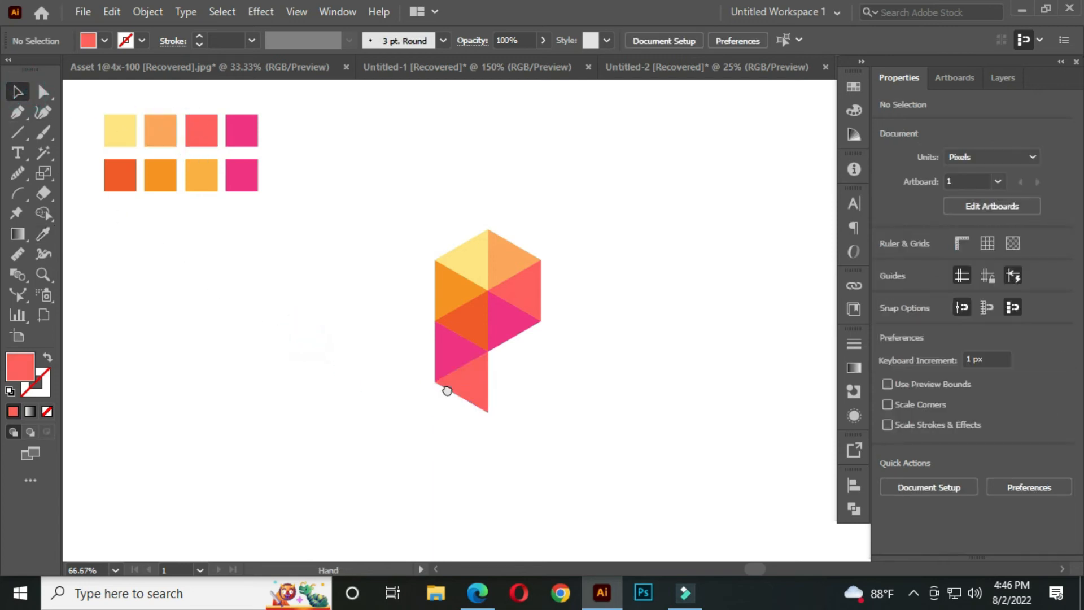
Step: Group all the coloured triangles and move the P mark left by about its own width
drag(442, 387, 394, 369)
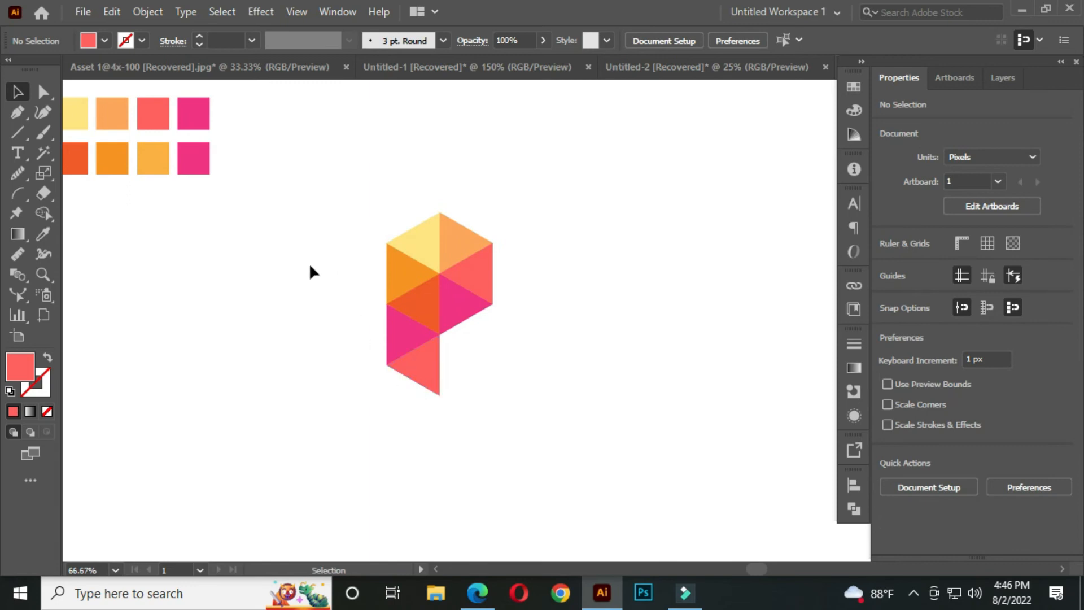
drag(327, 283, 353, 284)
drag(375, 187, 569, 434)
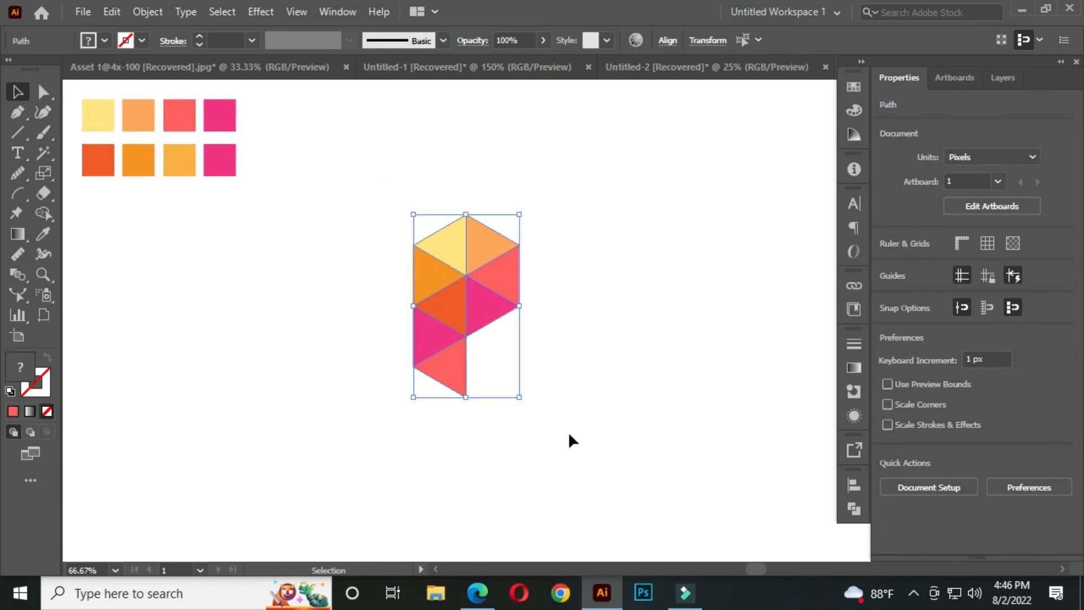
key(ctrl+g)
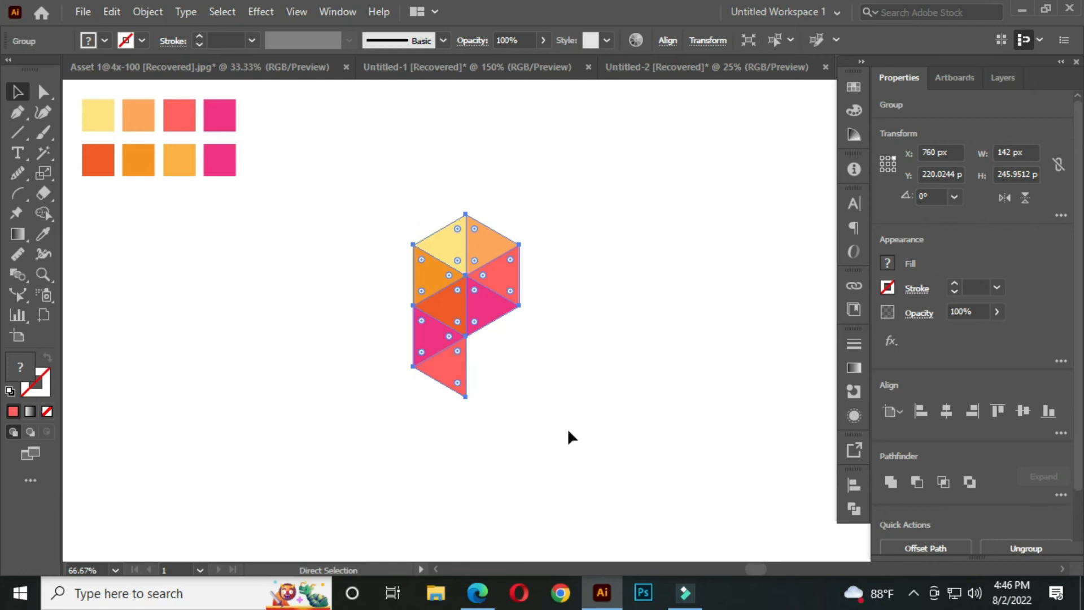
drag(479, 304, 380, 310)
click(493, 271)
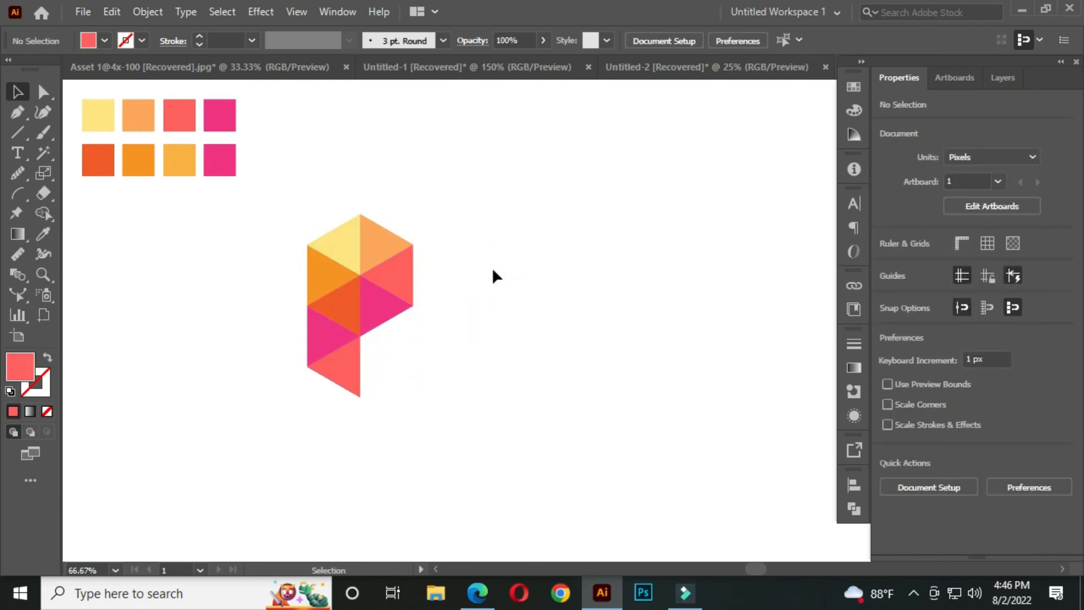
Step: Add the text POLY with the Type tool and place it to the right of the P mark at mid-height
right_click(17, 153)
click(102, 150)
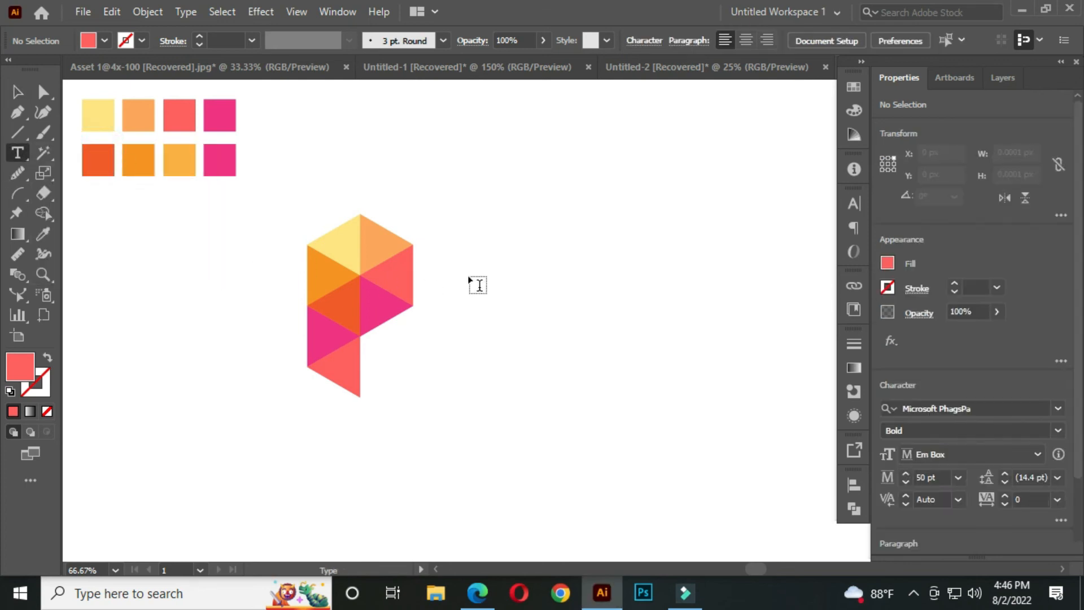
click(480, 261)
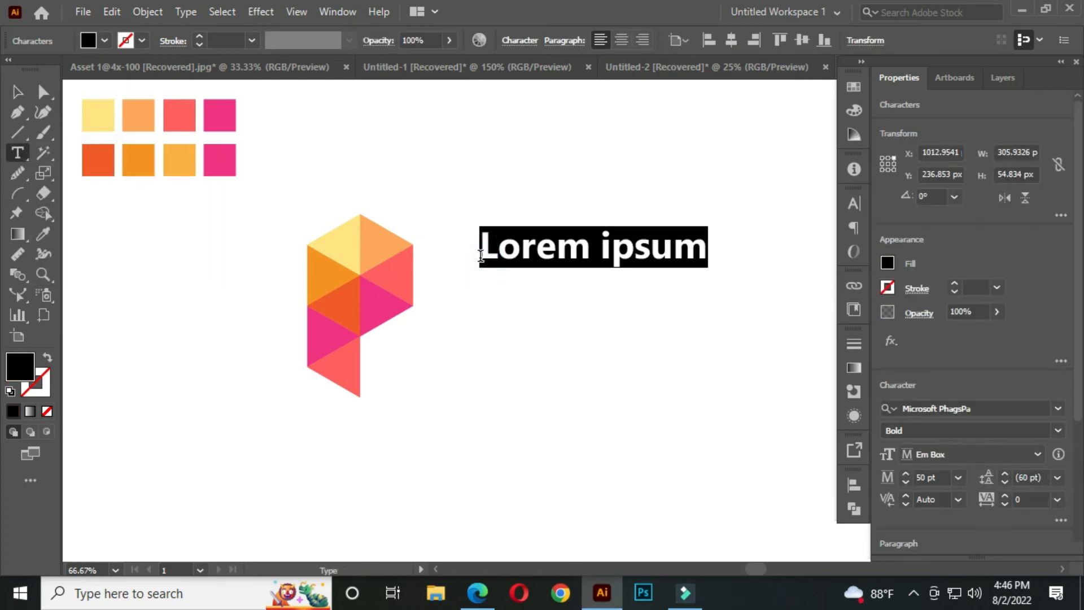
key(BackSpace)
text(POLY)
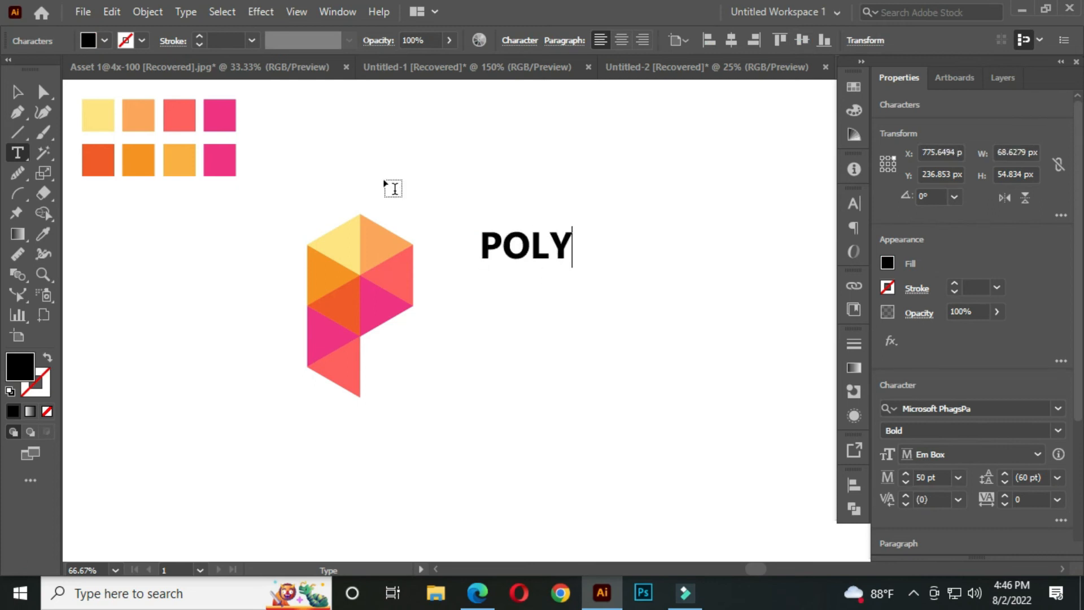
click(17, 91)
drag(505, 270, 483, 317)
Step: Set the POLY text's font size to 40 pt and move it left, closer to the P mark
click(991, 410)
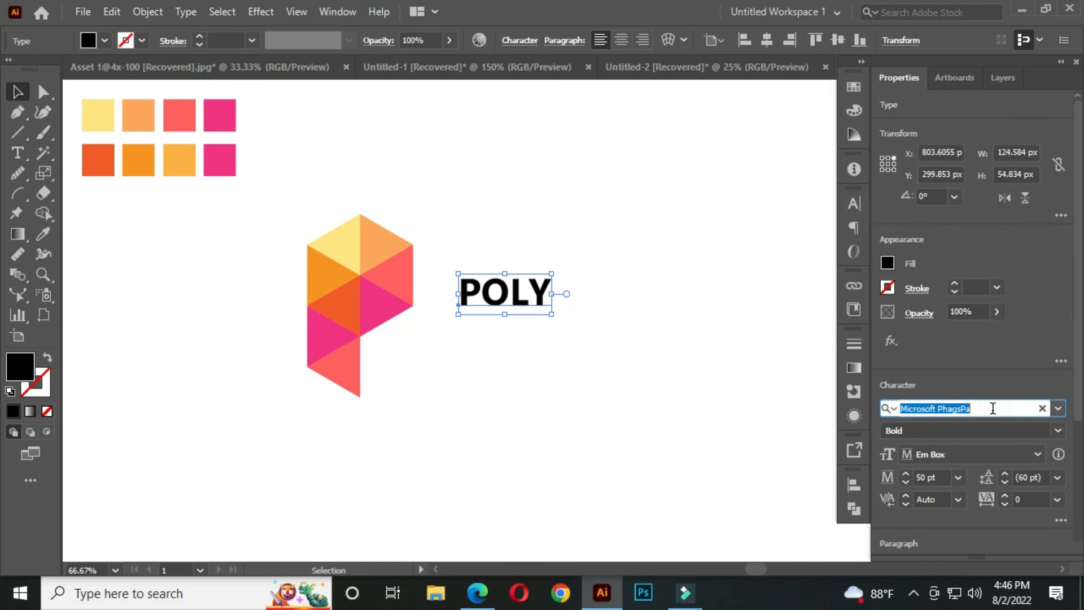
click(940, 477)
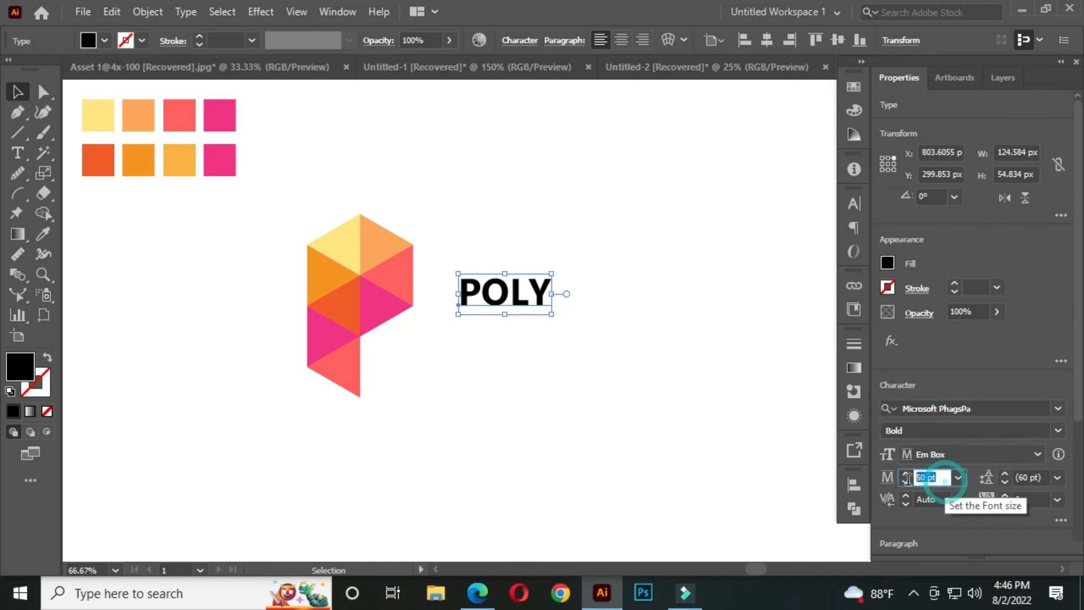
text(40)
click(577, 336)
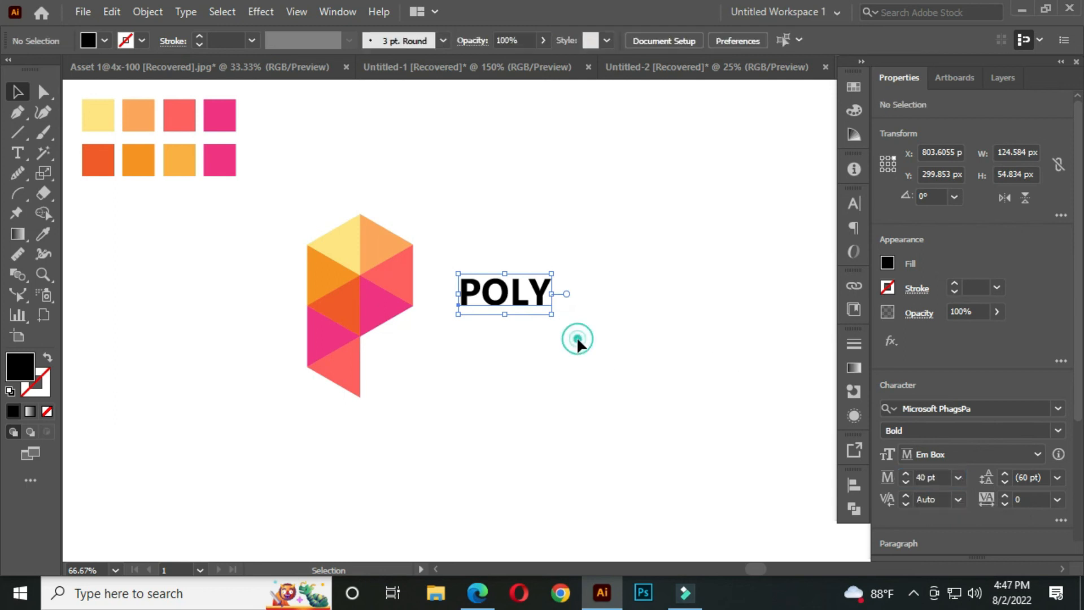
drag(526, 302, 497, 305)
click(503, 354)
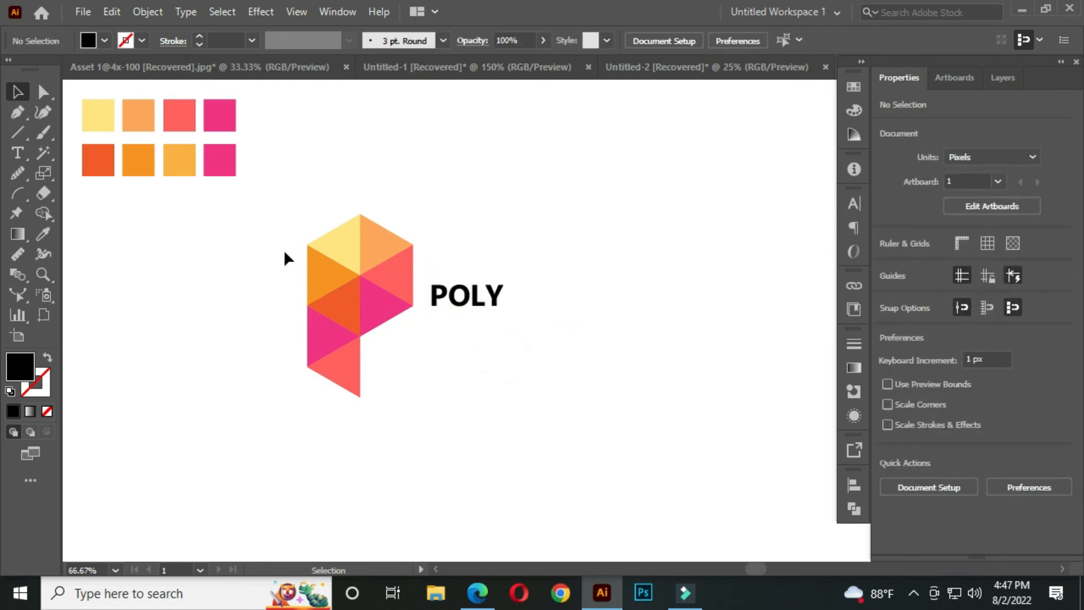
Step: Select the P mark and the POLY text and move them together to the right and slightly down
drag(307, 215, 511, 367)
drag(373, 305, 442, 321)
click(625, 268)
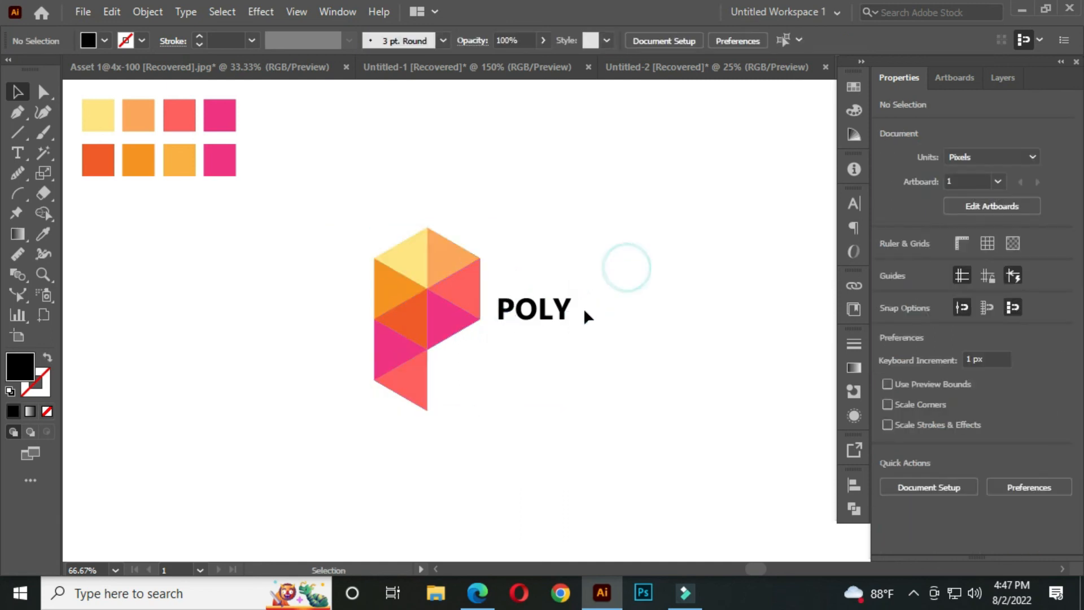
Step: Move the POLY text slightly left so it sits close beside the P mark's right edge
click(550, 319)
drag(545, 315, 532, 318)
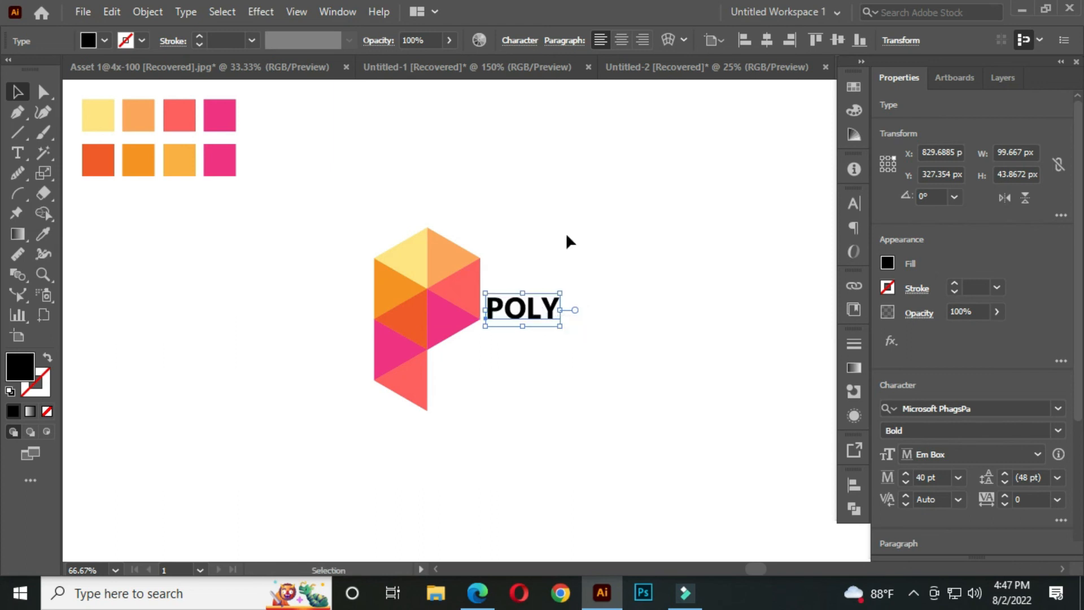
click(566, 230)
key(space)
drag(530, 402, 541, 399)
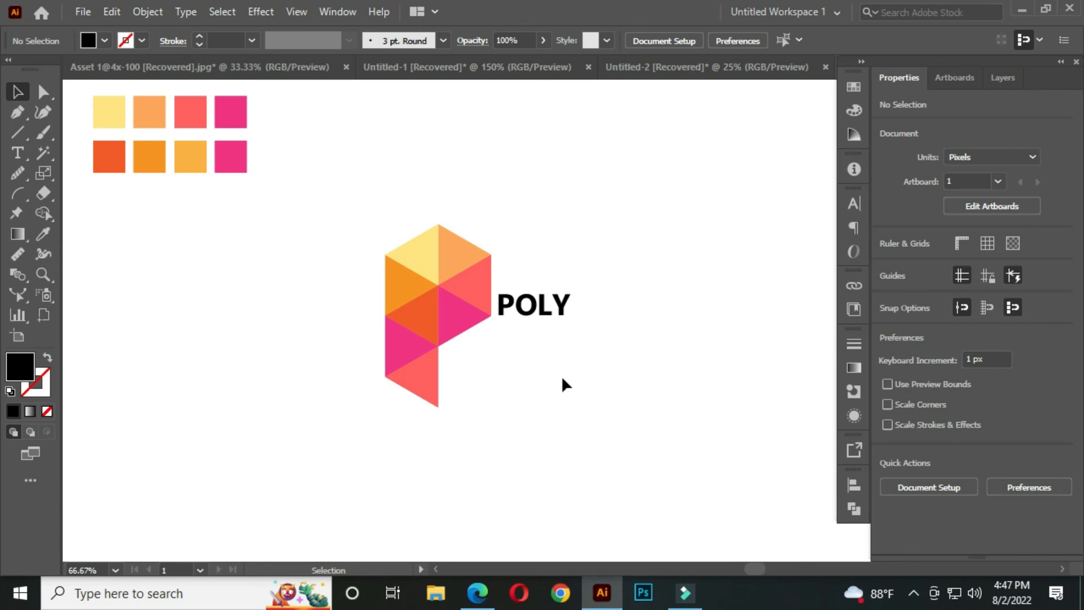